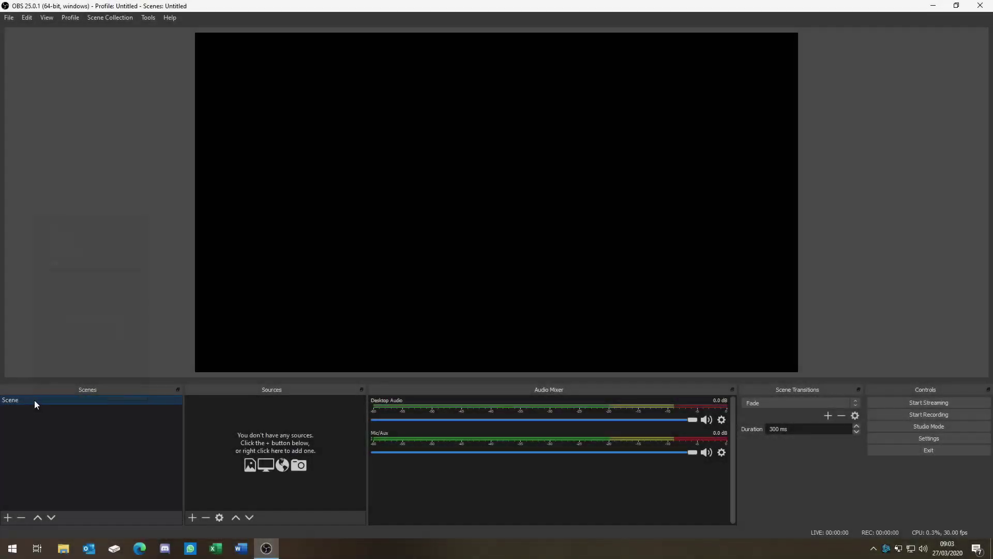
Rename the default scene to Starting.
{"action": "right_click", "coordinate": [34, 399]}
{"action": "left_click", "coordinate": [77, 281]}
{"action": "type", "text": "Start"}
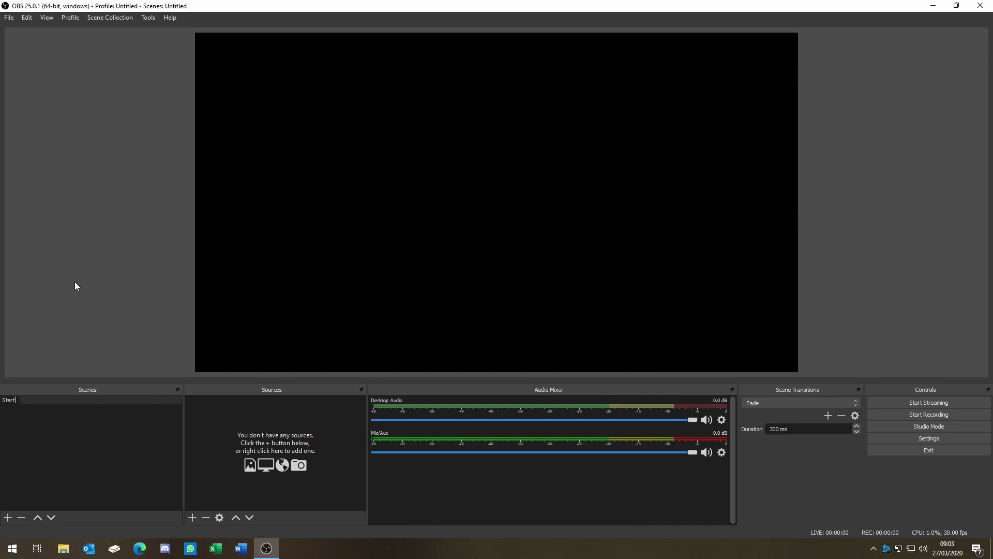
{"action": "type", "text": "ing"}
{"action": "key", "text": "Return"}
Add three new scenes: Be Right Back, Ending and [Template].
{"action": "left_click", "coordinate": [7, 517]}
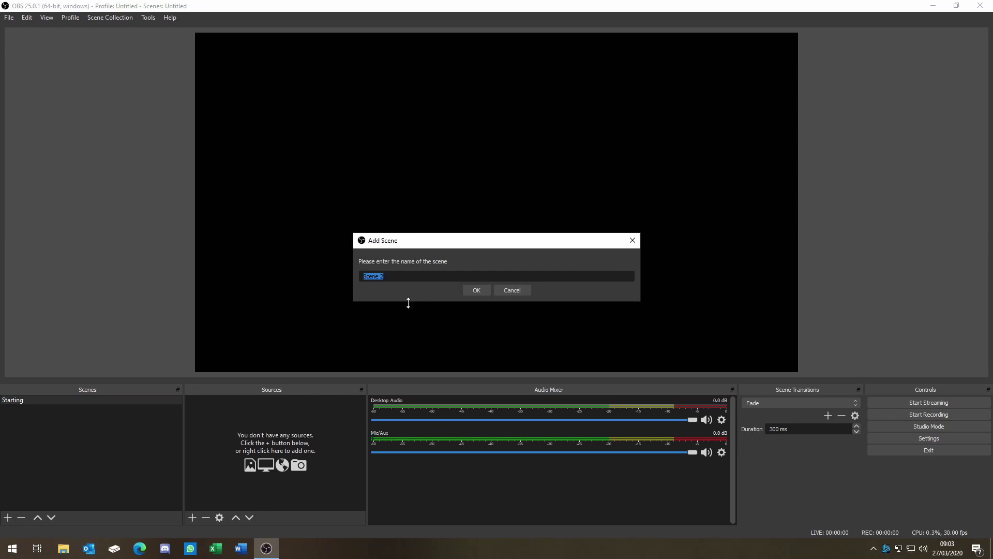
{"action": "type", "text": "Be Right Back"}
{"action": "key", "text": "Return"}
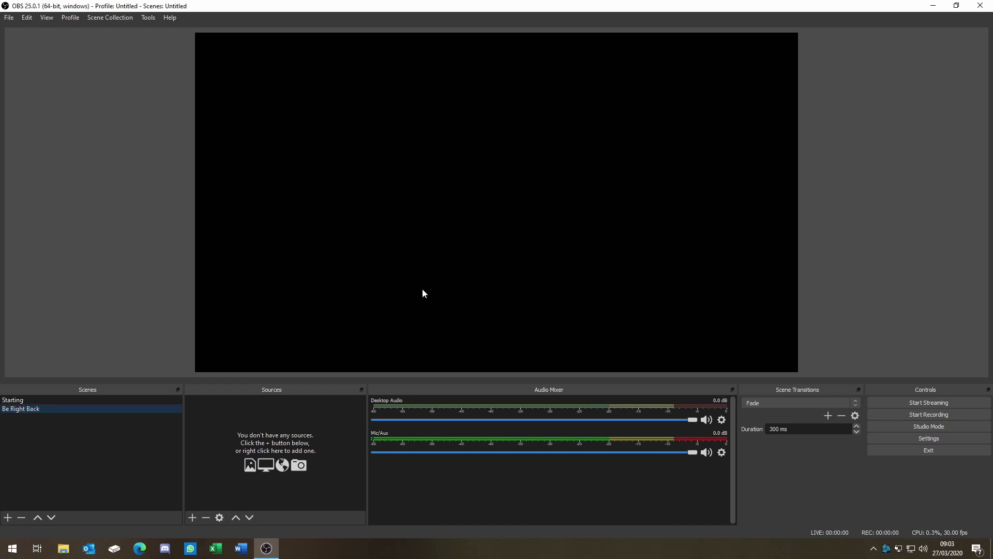
{"action": "left_click", "coordinate": [7, 517]}
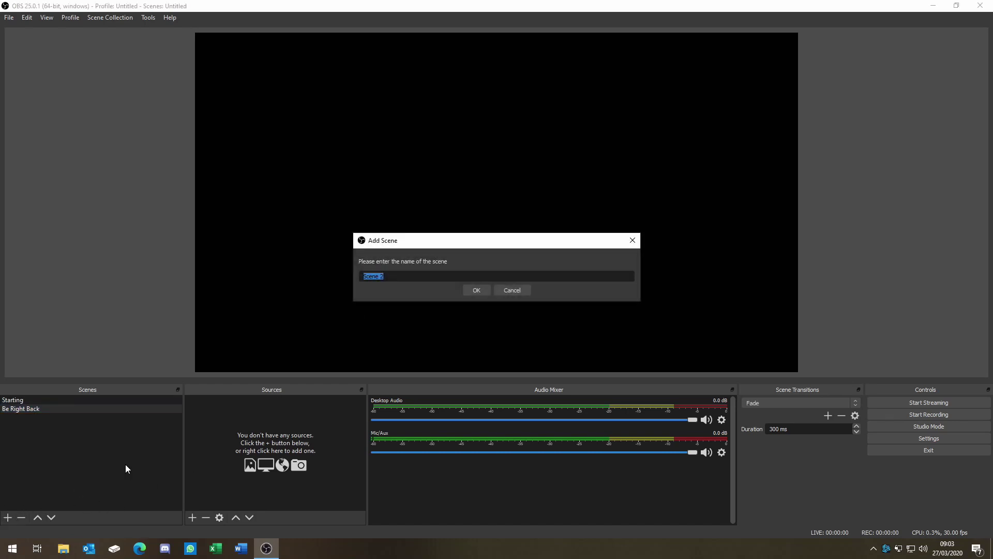
{"action": "type", "text": "Ending"}
{"action": "key", "text": "Return"}
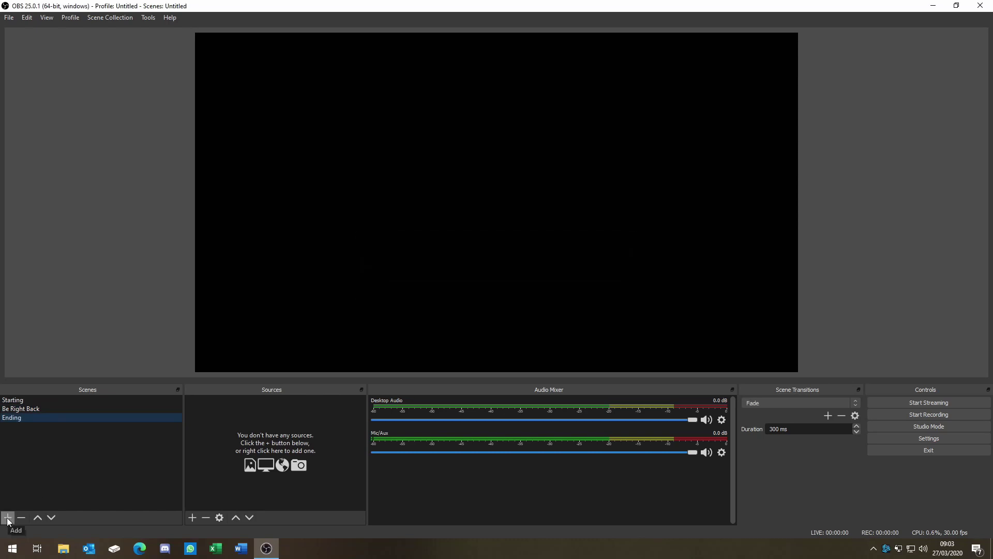
{"action": "left_click", "coordinate": [7, 517]}
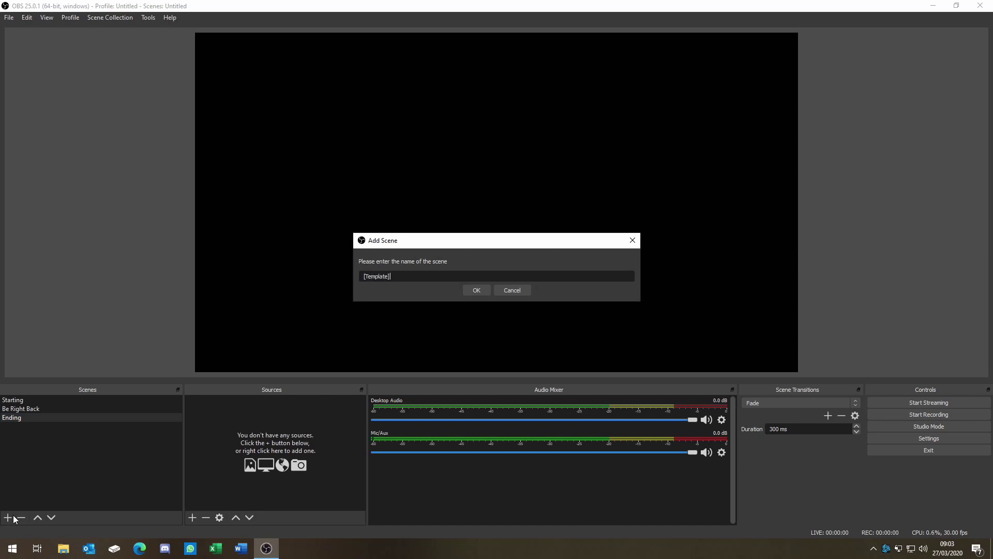
{"action": "left_click", "coordinate": [477, 288]}
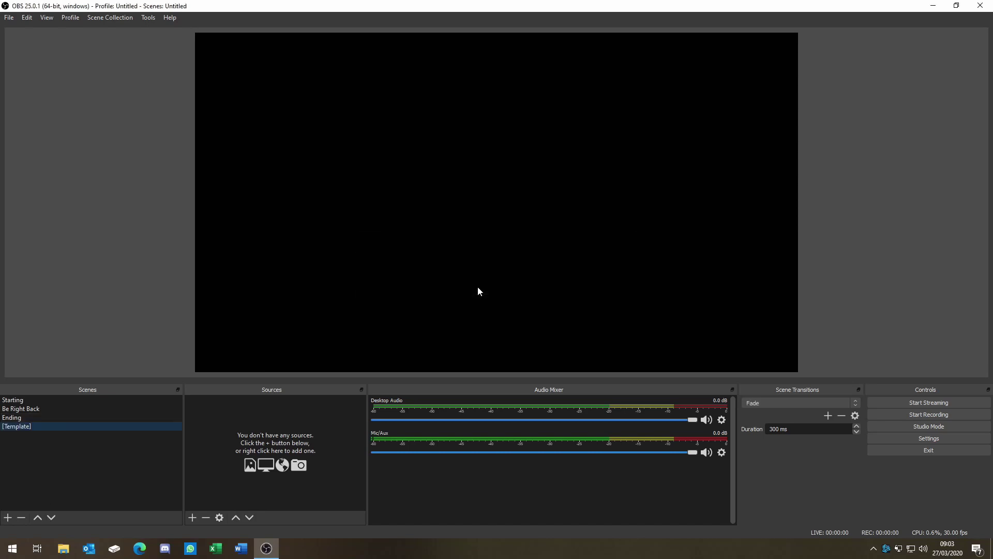
Add a looping Background Video media source playing E:\Stream\Source\Background Video.mp4.
{"action": "left_click", "coordinate": [193, 517]}
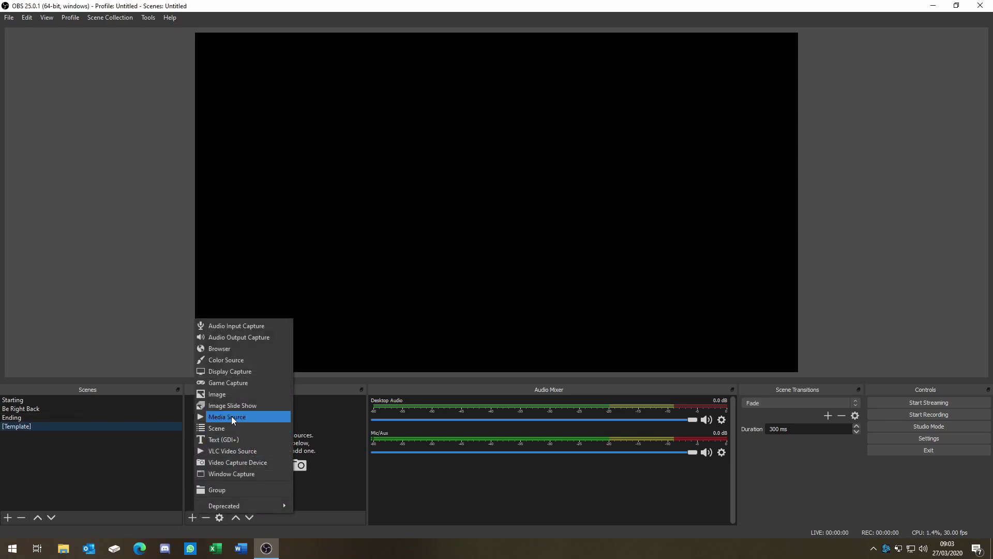
{"action": "left_click", "coordinate": [231, 417]}
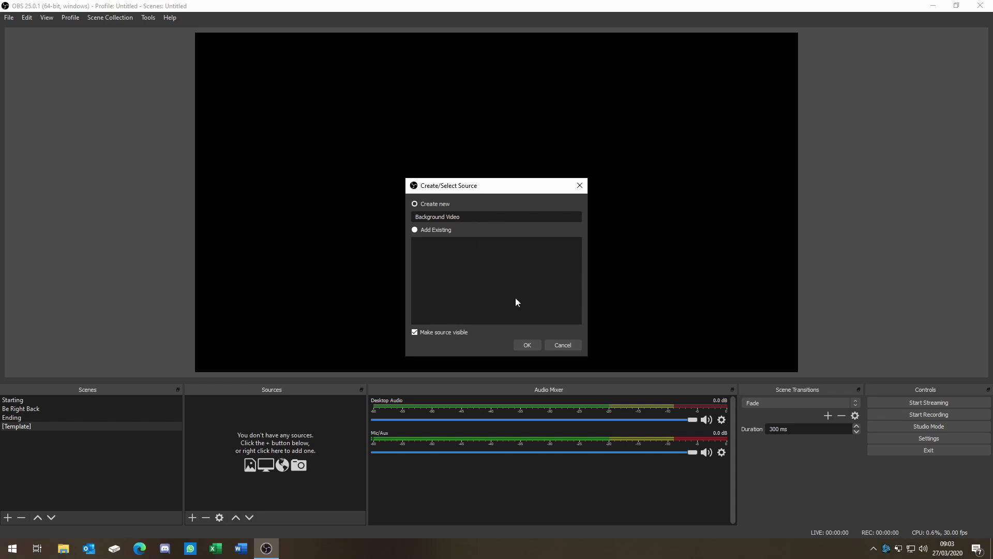
{"action": "left_click", "coordinate": [532, 345]}
{"action": "left_click", "coordinate": [369, 348]}
{"action": "left_click", "coordinate": [646, 336]}
{"action": "left_click", "coordinate": [352, 330]}
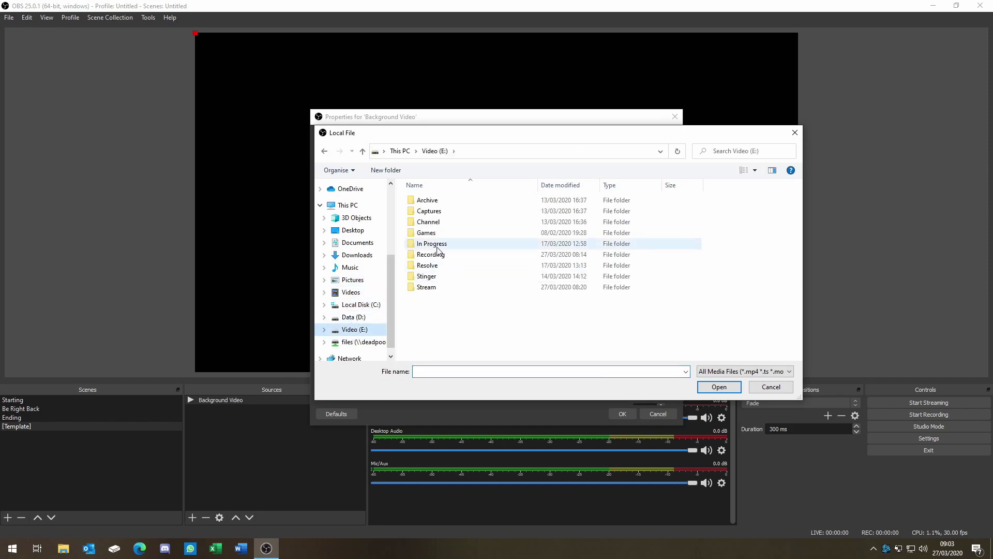
{"action": "double_click", "coordinate": [426, 288]}
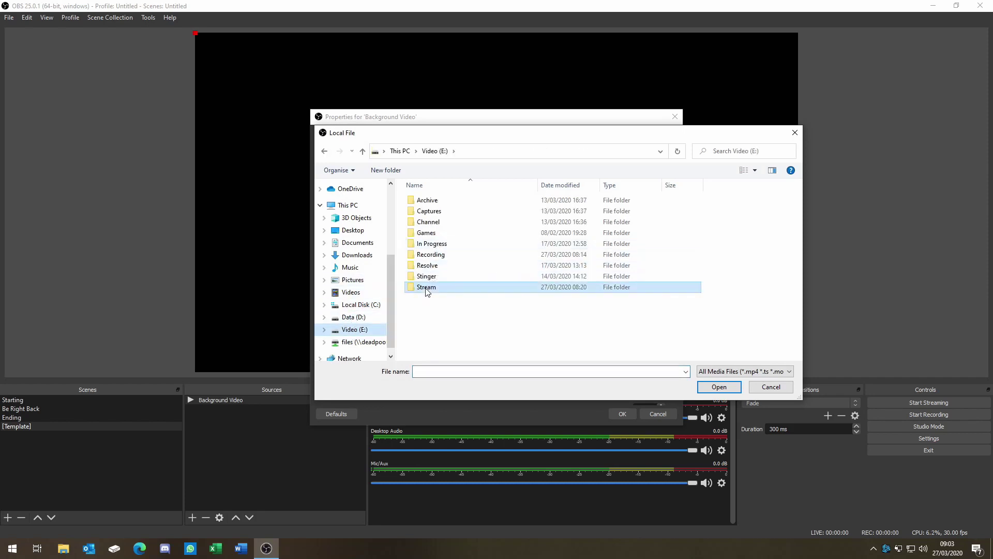
{"action": "double_click", "coordinate": [429, 202]}
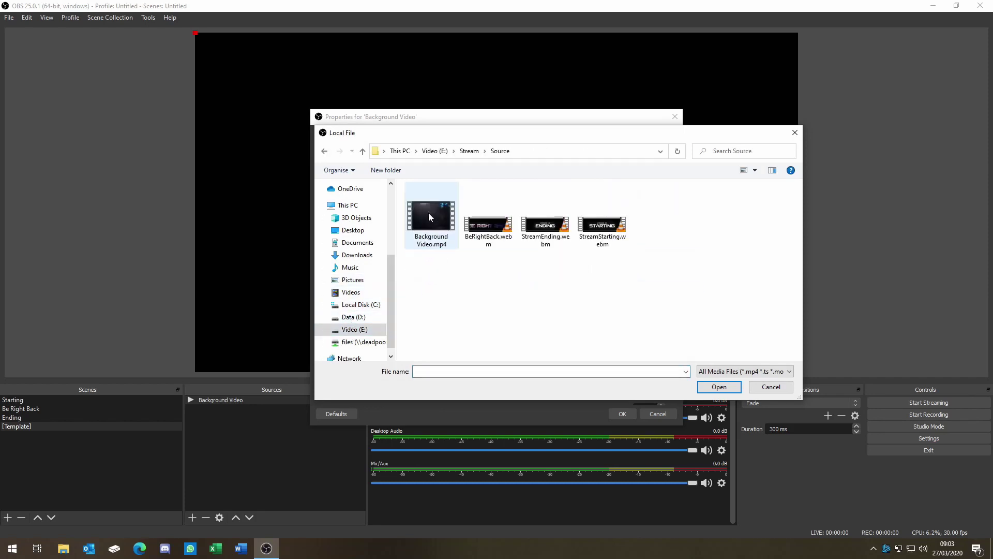
{"action": "double_click", "coordinate": [428, 213]}
{"action": "left_click", "coordinate": [622, 414]}
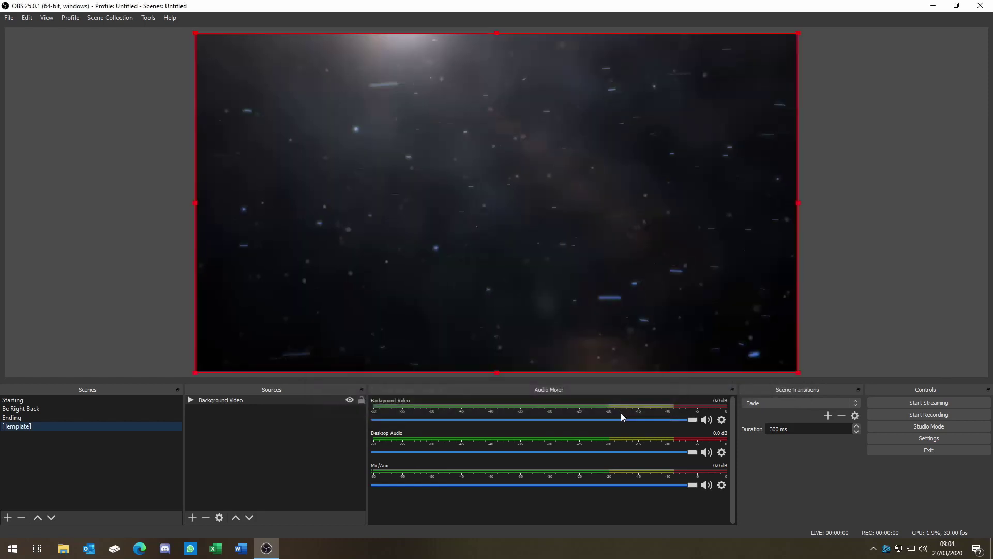
{"action": "left_click", "coordinate": [192, 518]}
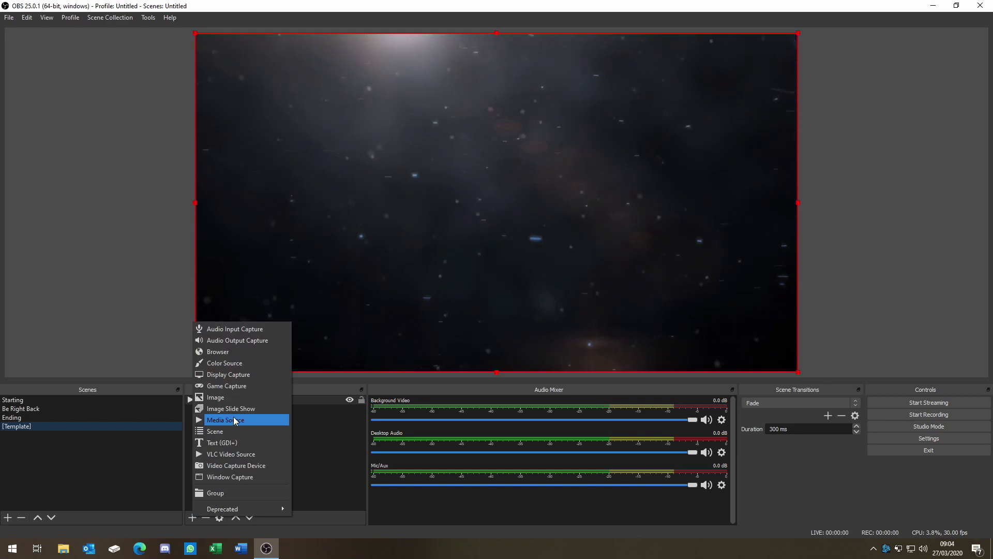
Add an image source named Logo showing Sootielivelogo-med.png.
{"action": "left_click", "coordinate": [234, 397]}
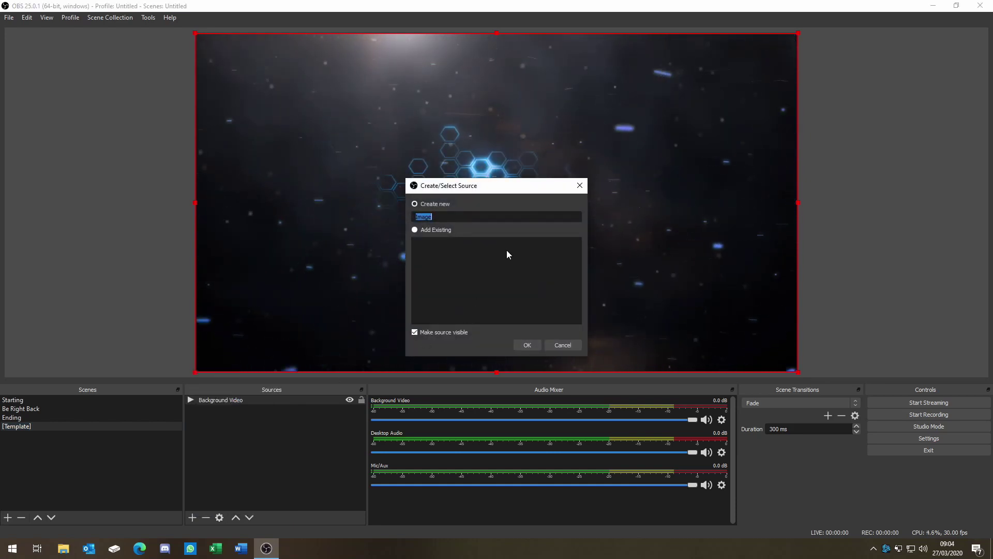
{"action": "type", "text": "Logo"}
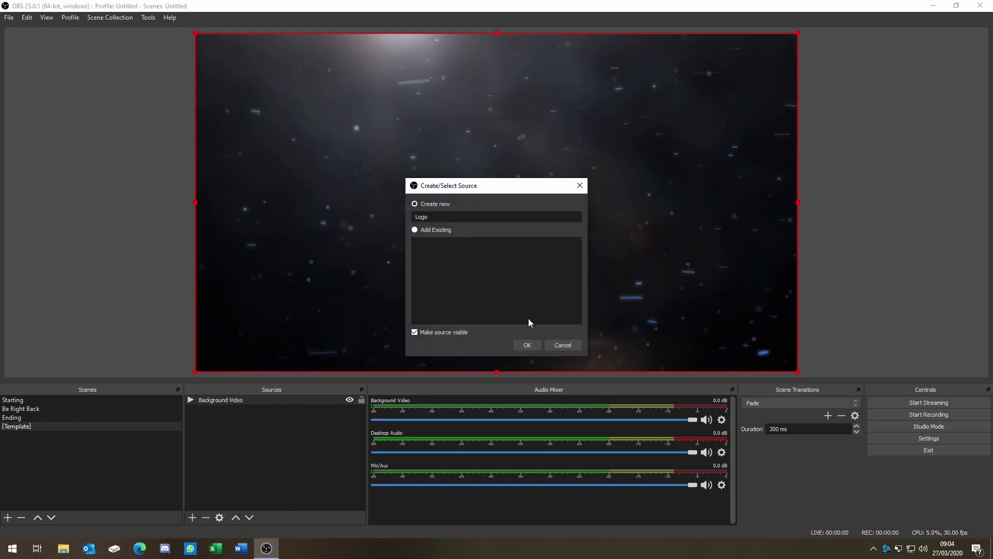
{"action": "left_click", "coordinate": [528, 345]}
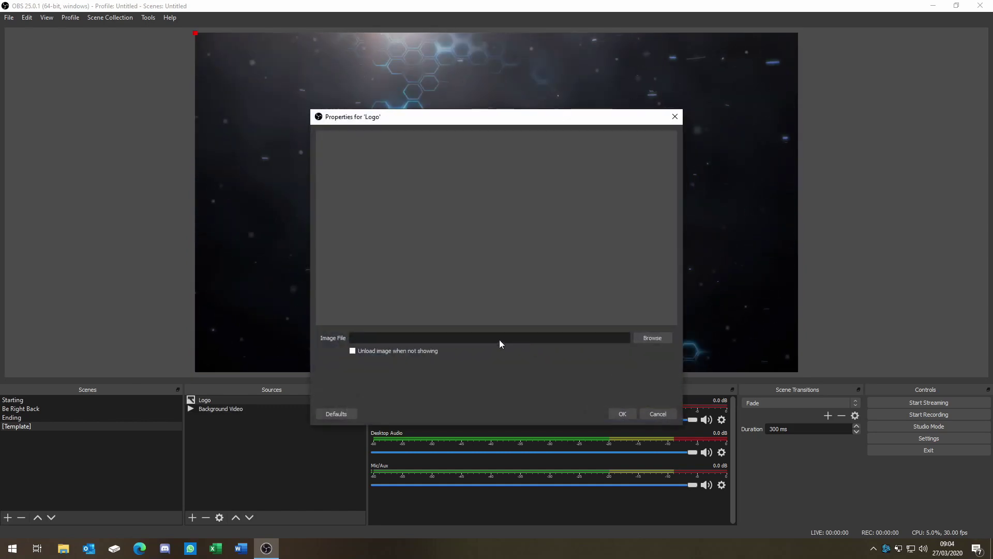
{"action": "left_click", "coordinate": [652, 338]}
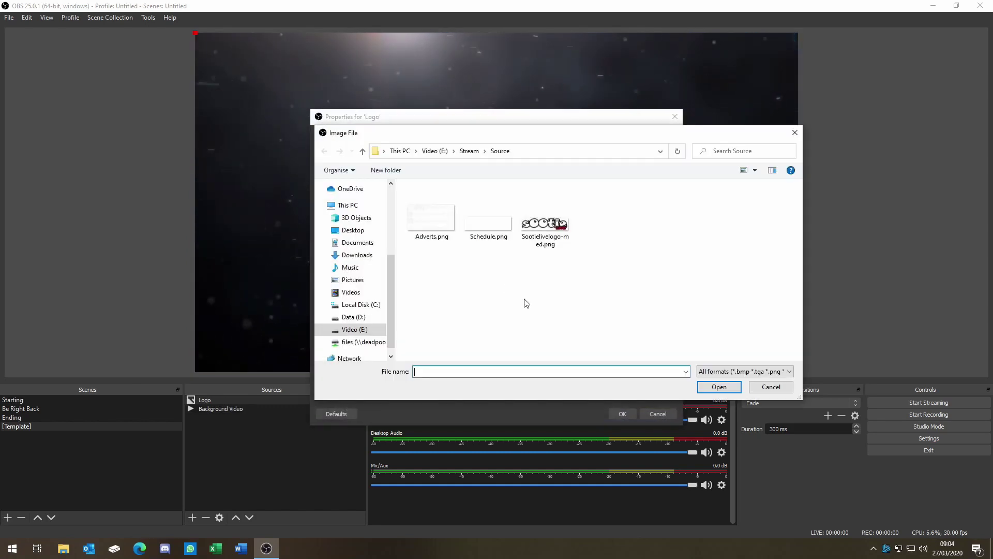
{"action": "double_click", "coordinate": [532, 229]}
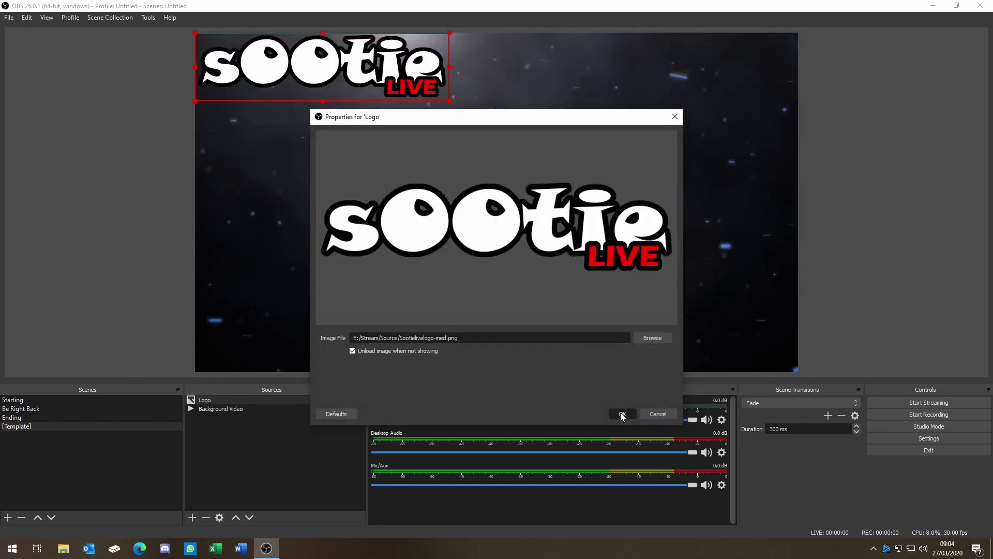
{"action": "left_click", "coordinate": [621, 414]}
Move the logo to the top-right corner and shrink it.
{"action": "left_click_drag", "start_coordinate": [371, 67], "coordinate": [703, 83]}
{"action": "left_click_drag", "start_coordinate": [527, 117], "coordinate": [646, 85]}
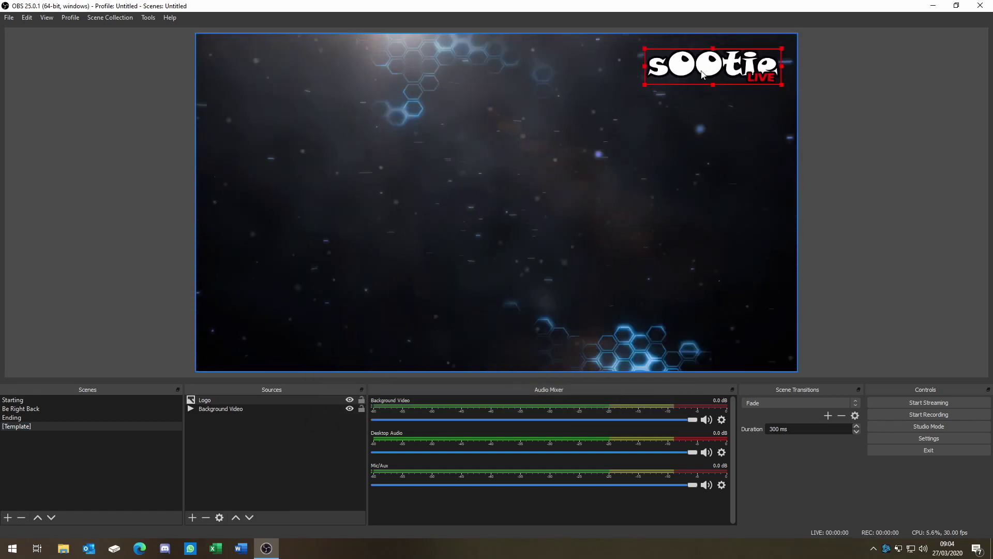
{"action": "left_click", "coordinate": [824, 99]}
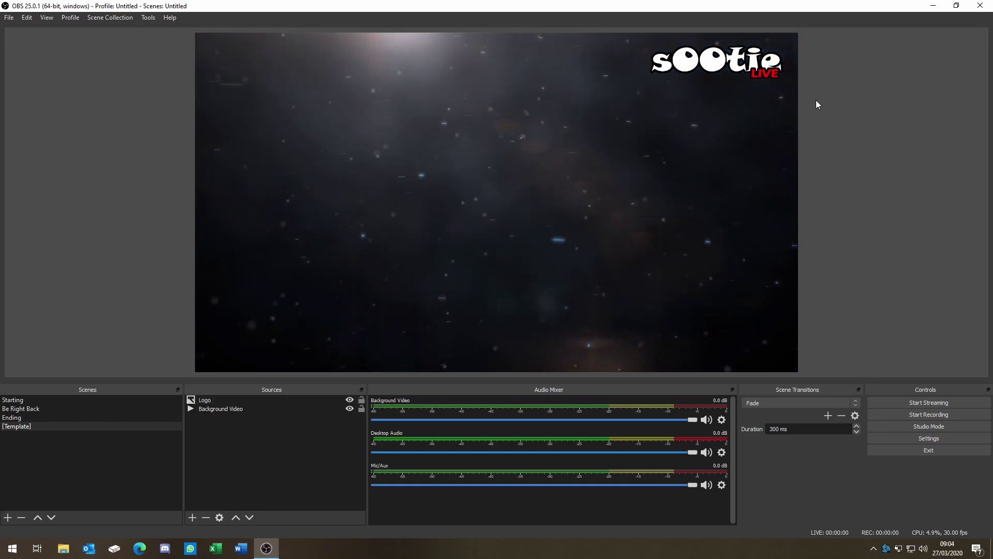
Add an image source named Adverts showing Adverts.png.
{"action": "left_click", "coordinate": [192, 518]}
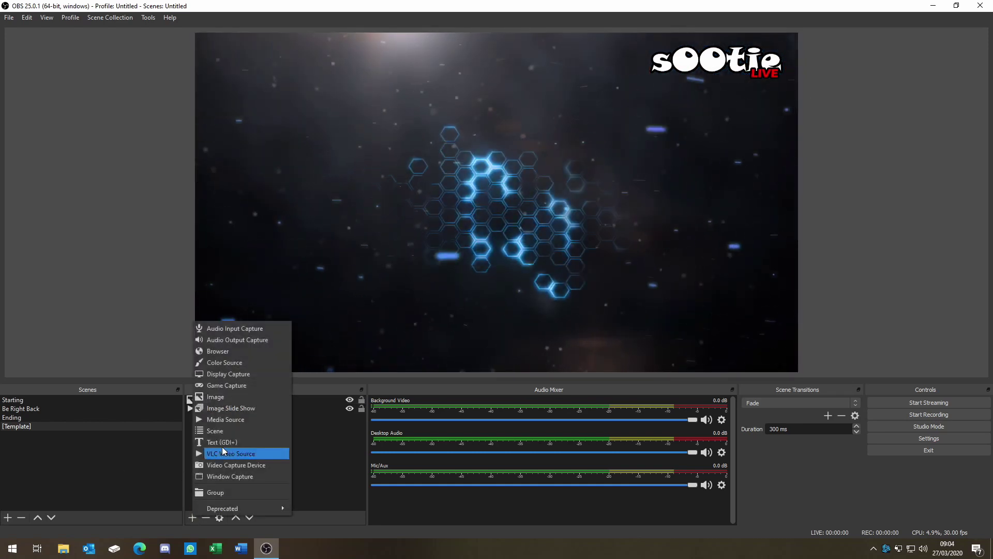
{"action": "left_click", "coordinate": [228, 397]}
{"action": "type", "text": "Adverts"}
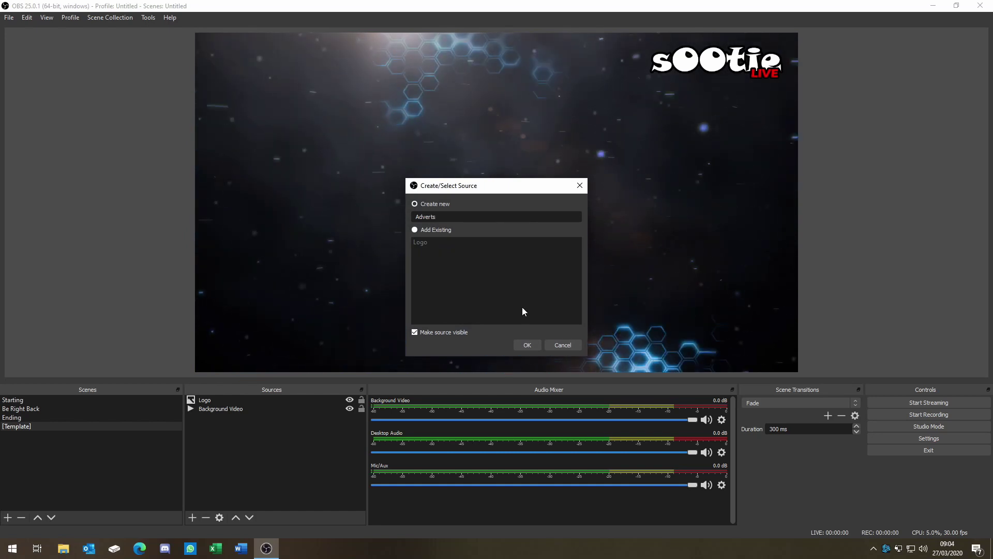
{"action": "left_click", "coordinate": [528, 345]}
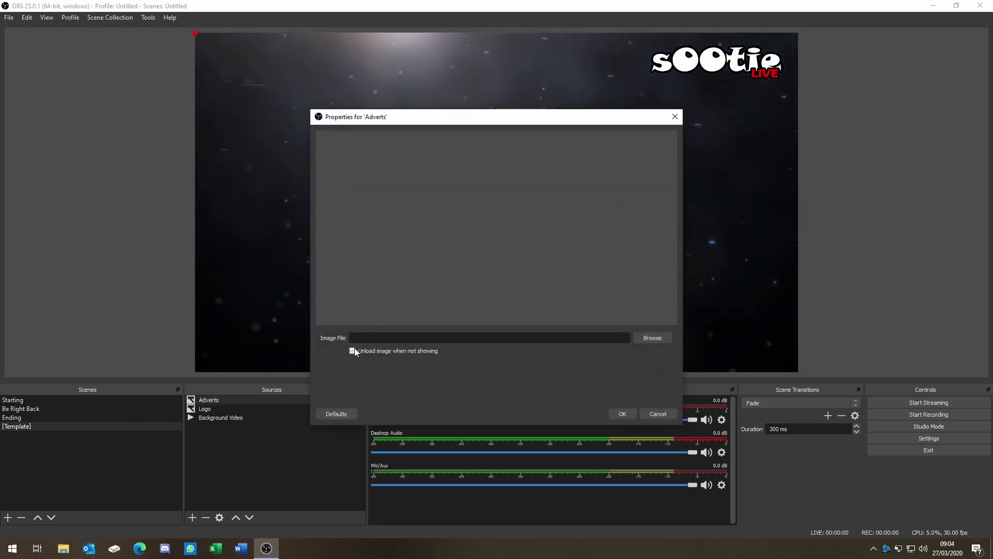
{"action": "left_click", "coordinate": [651, 338]}
{"action": "left_click", "coordinate": [420, 222]}
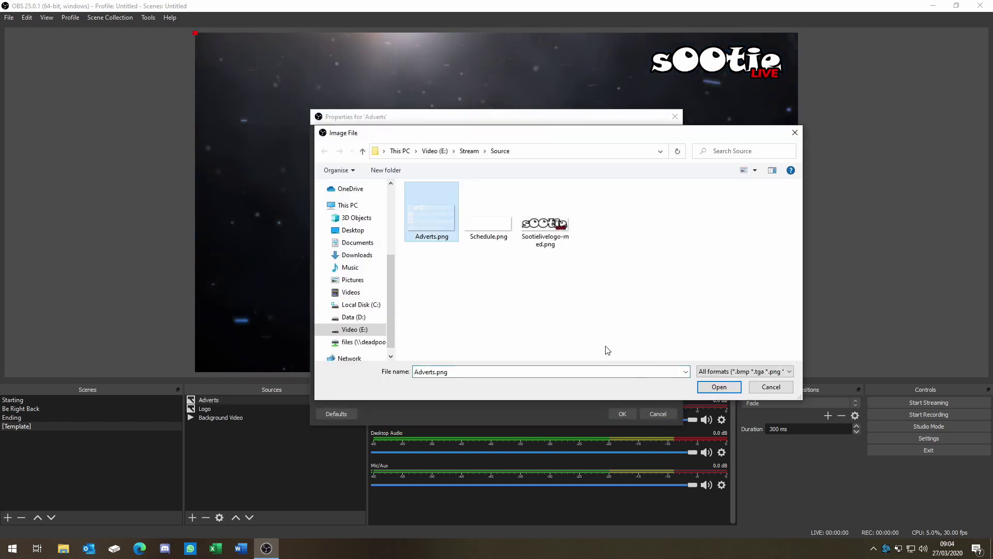
{"action": "left_click", "coordinate": [703, 389]}
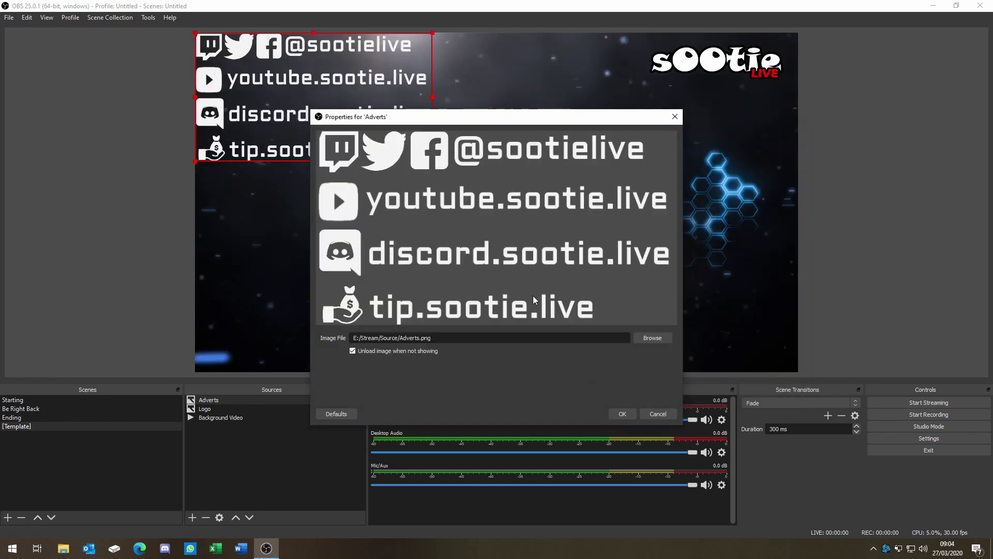
{"action": "left_click", "coordinate": [625, 415]}
Move the Adverts image to the bottom-left corner and shrink it.
{"action": "left_click_drag", "start_coordinate": [319, 97], "coordinate": [329, 278]}
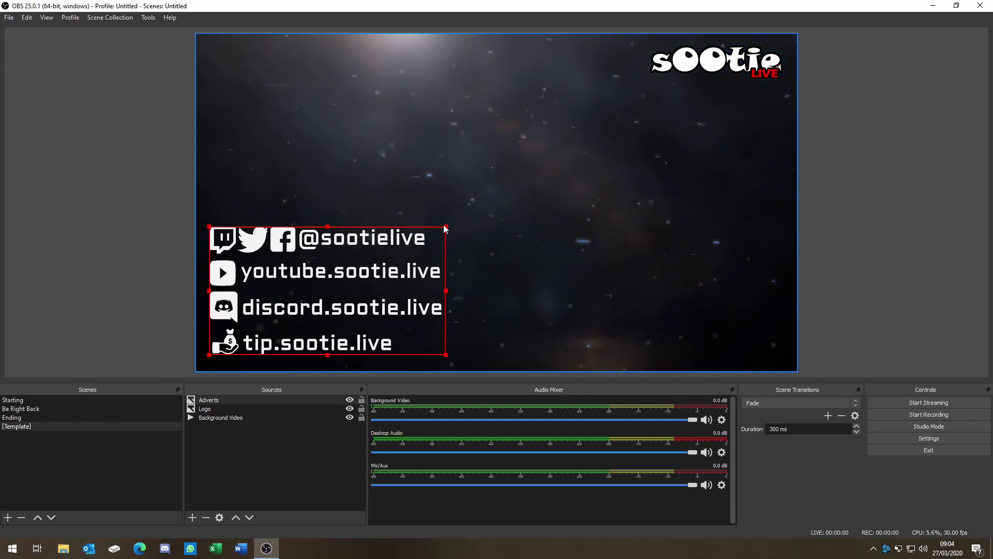
{"action": "left_click_drag", "start_coordinate": [442, 226], "coordinate": [328, 306]}
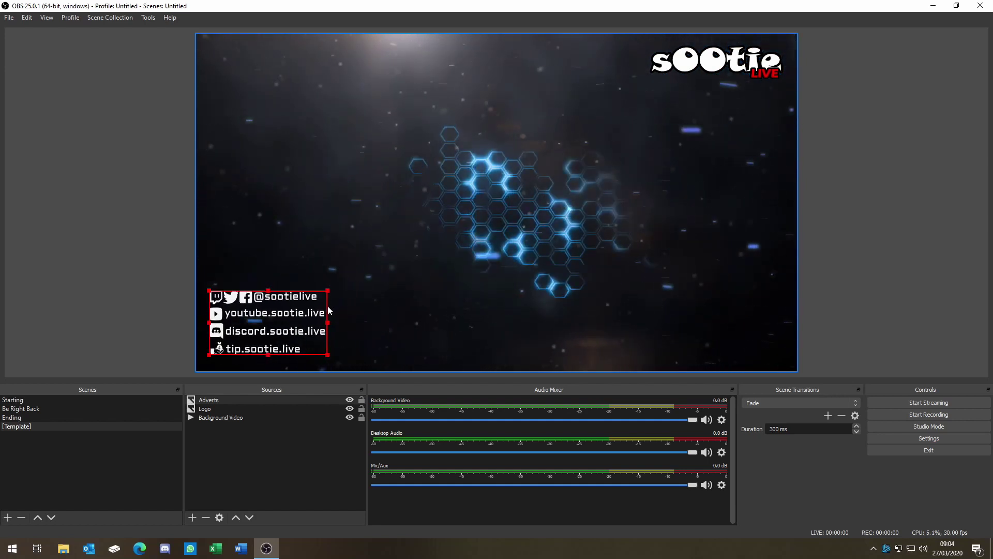
{"action": "left_click", "coordinate": [147, 280]}
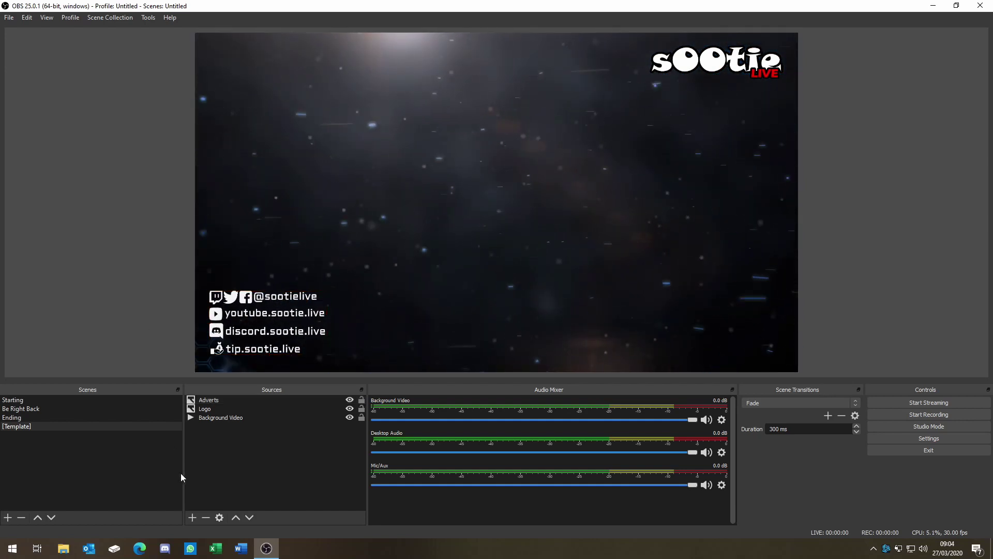
{"action": "left_click", "coordinate": [193, 517]}
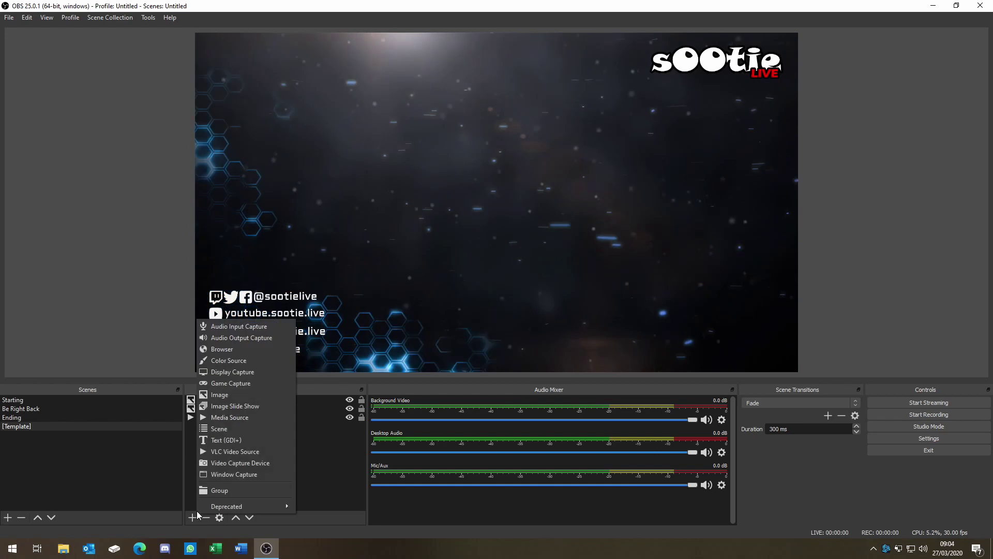
Add a Schedule image source showing Schedule.png and drag it to the bottom-right corner.
{"action": "left_click", "coordinate": [223, 396]}
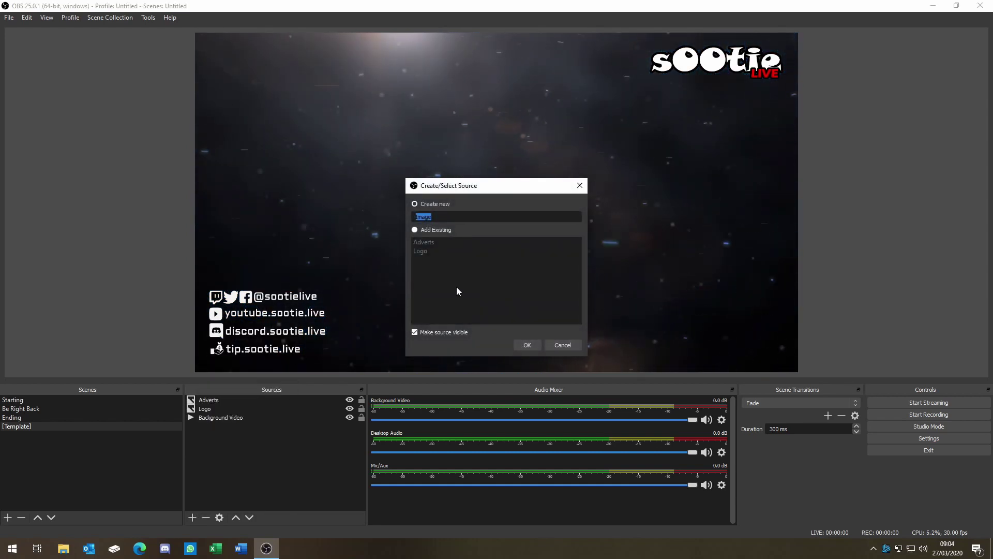
{"action": "type", "text": "Schedule"}
{"action": "left_click", "coordinate": [528, 345]}
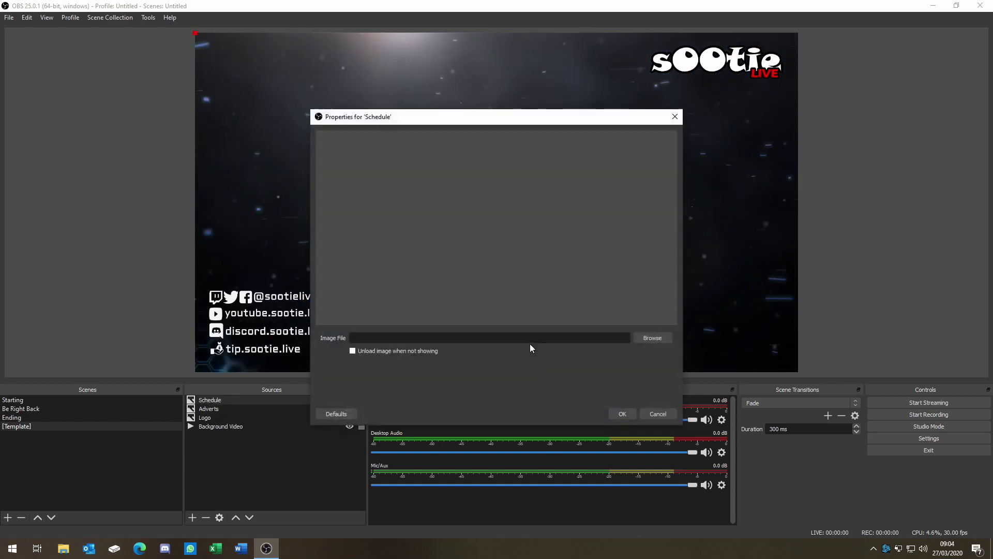
{"action": "left_click", "coordinate": [653, 337]}
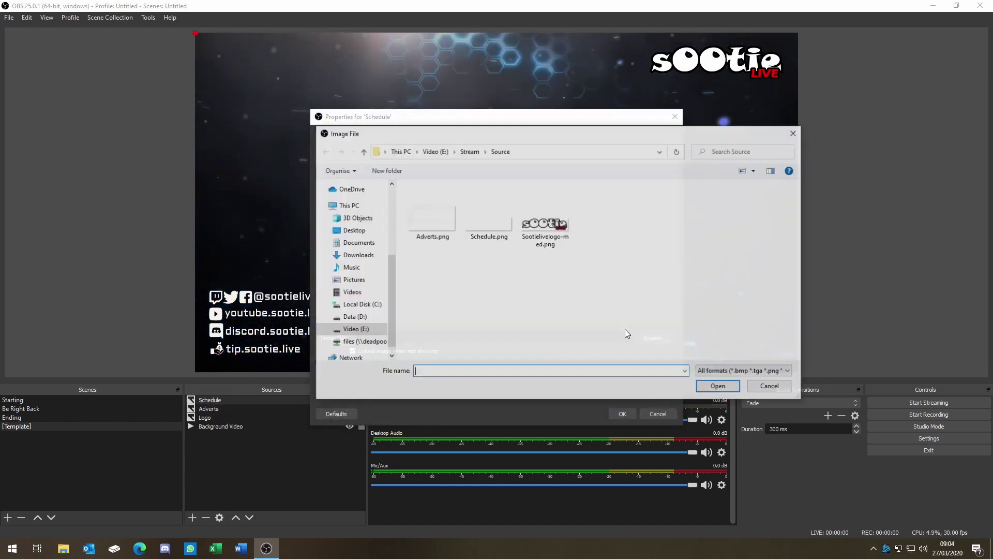
{"action": "left_click", "coordinate": [481, 222]}
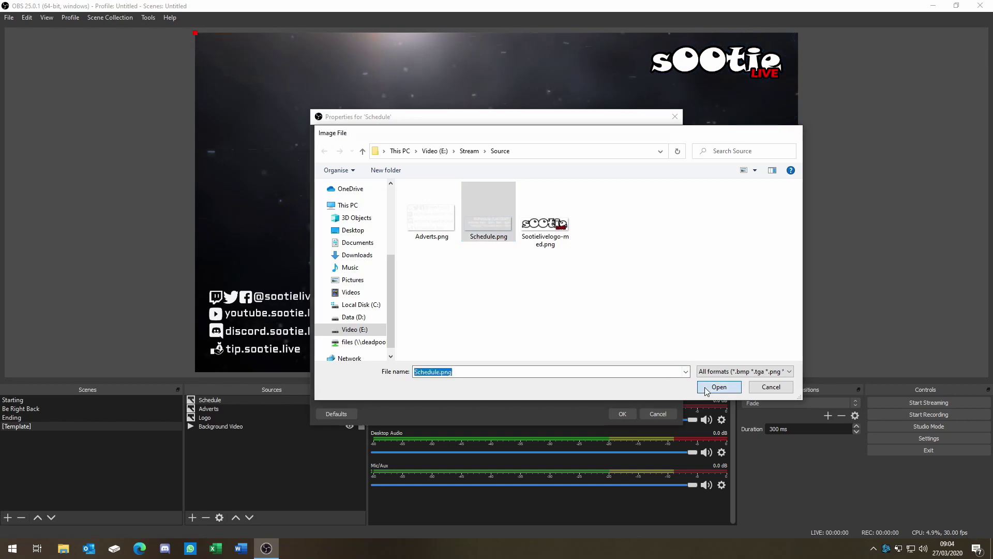
{"action": "left_click", "coordinate": [706, 389]}
{"action": "left_click", "coordinate": [625, 414]}
{"action": "left_click_drag", "start_coordinate": [356, 74], "coordinate": [759, 365]}
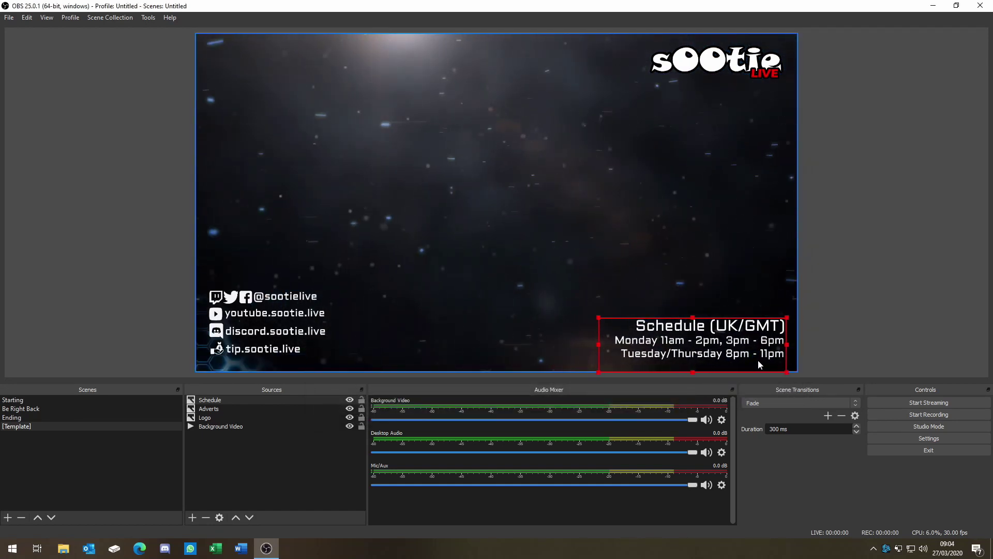
{"action": "left_click", "coordinate": [828, 333]}
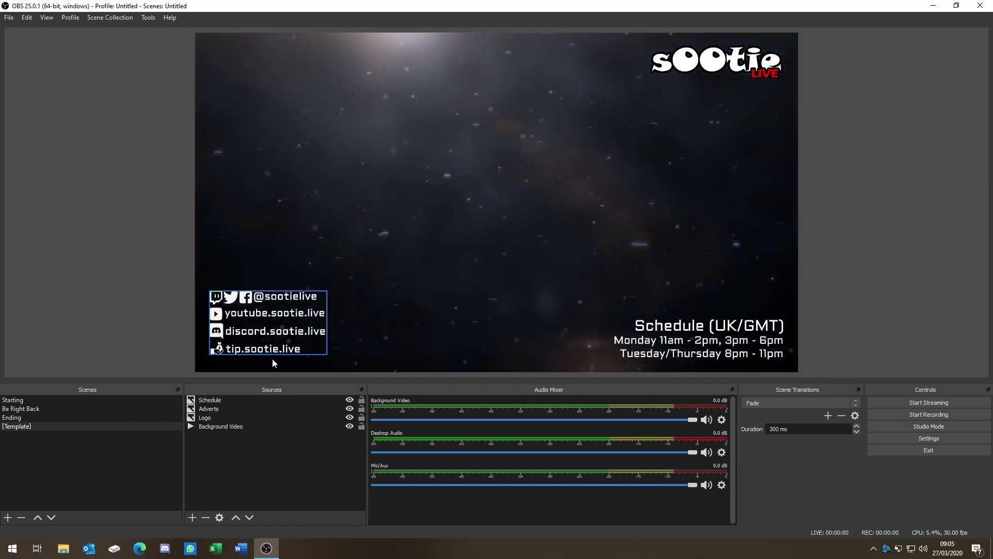
In the Starting scene, add the existing [Template] scene as a nested source.
{"action": "left_click", "coordinate": [18, 401]}
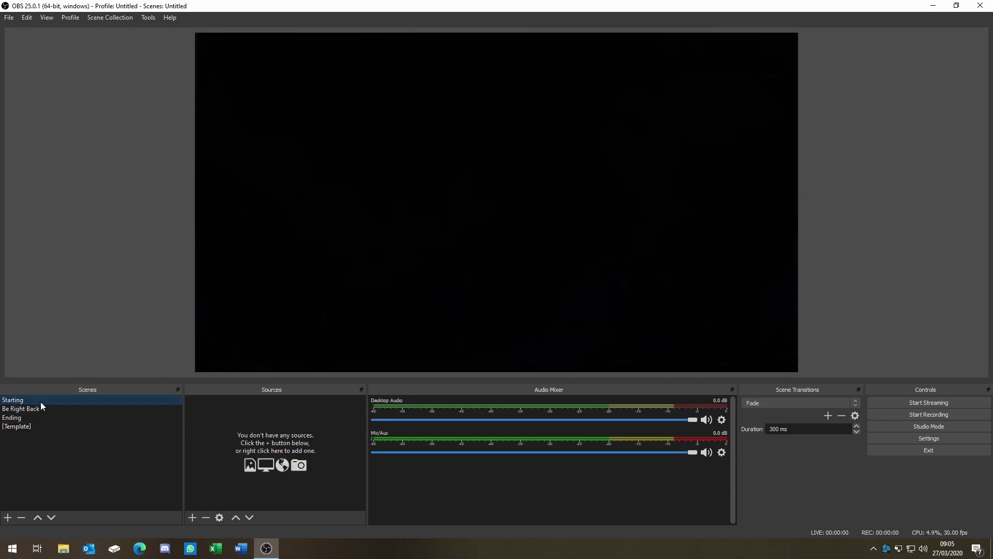
{"action": "left_click", "coordinate": [192, 517]}
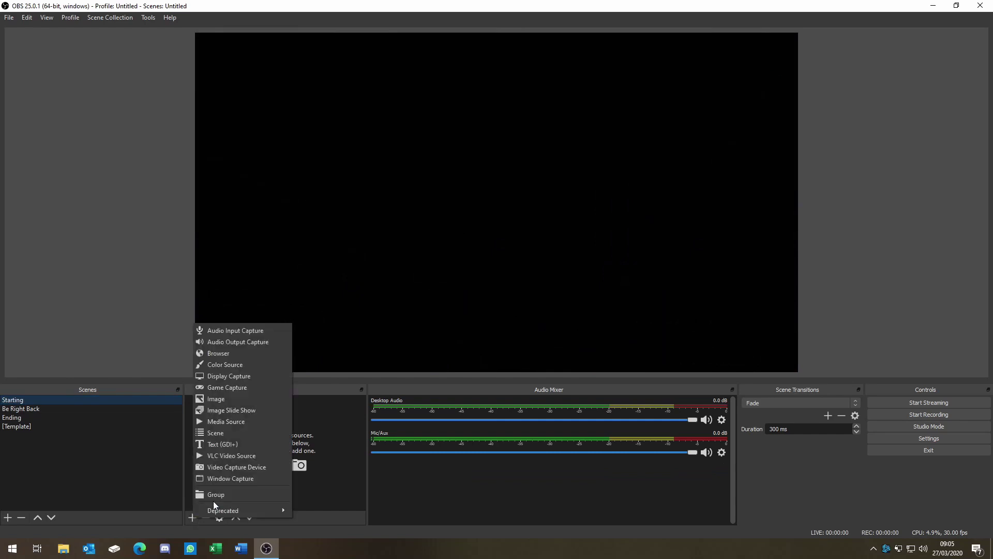
{"action": "left_click", "coordinate": [217, 433]}
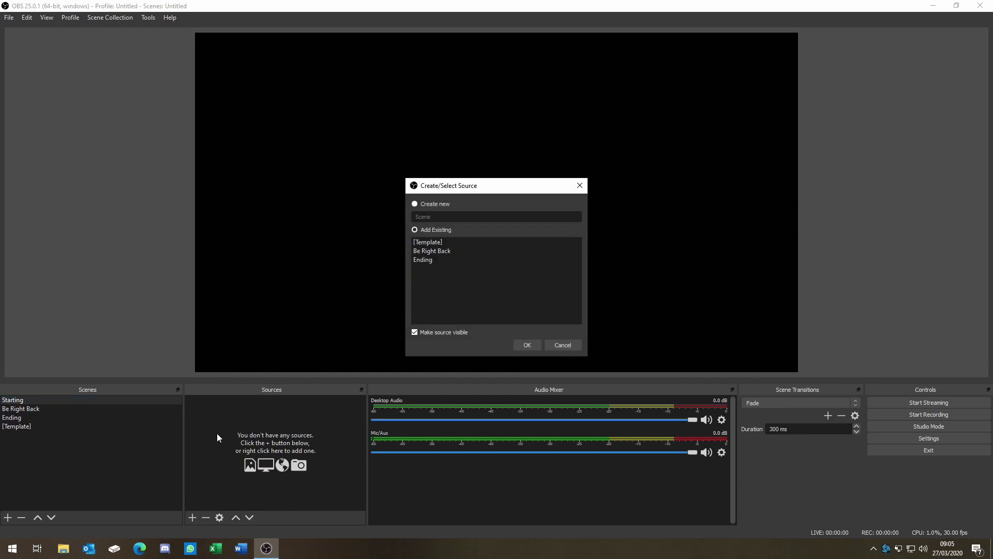
{"action": "left_click", "coordinate": [435, 242]}
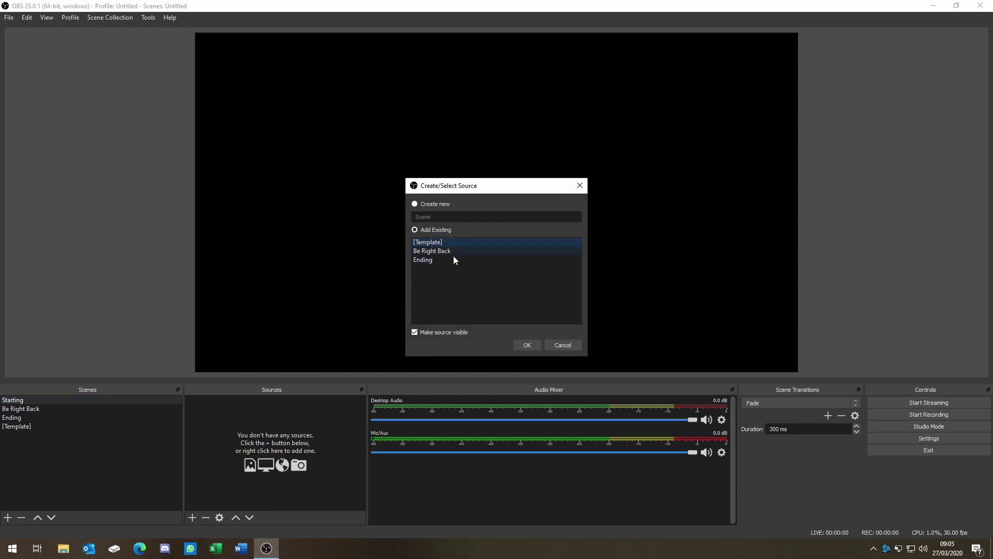
{"action": "left_click", "coordinate": [527, 345]}
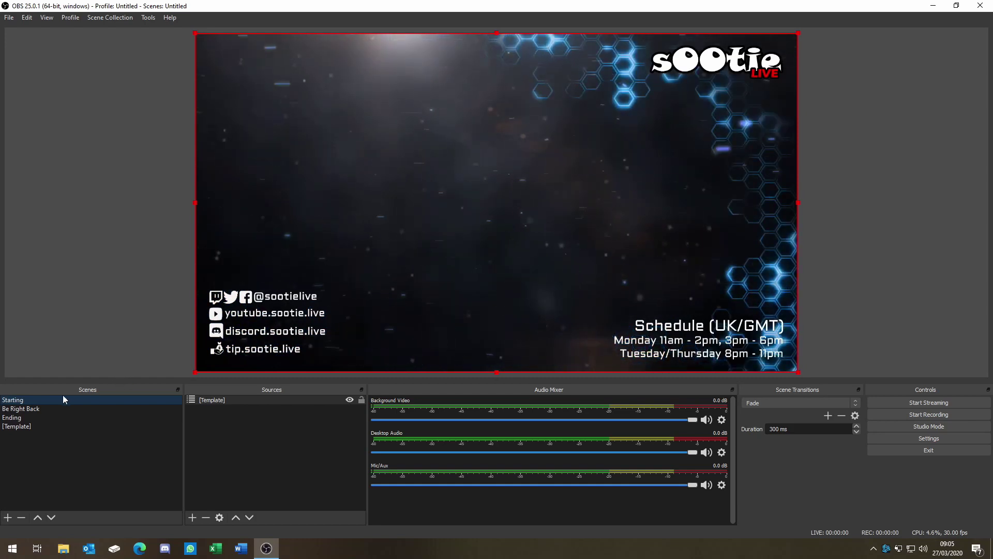
Add a Starting Text media source looping StreamStarting.webm, closing the file when inactive.
{"action": "left_click", "coordinate": [194, 517]}
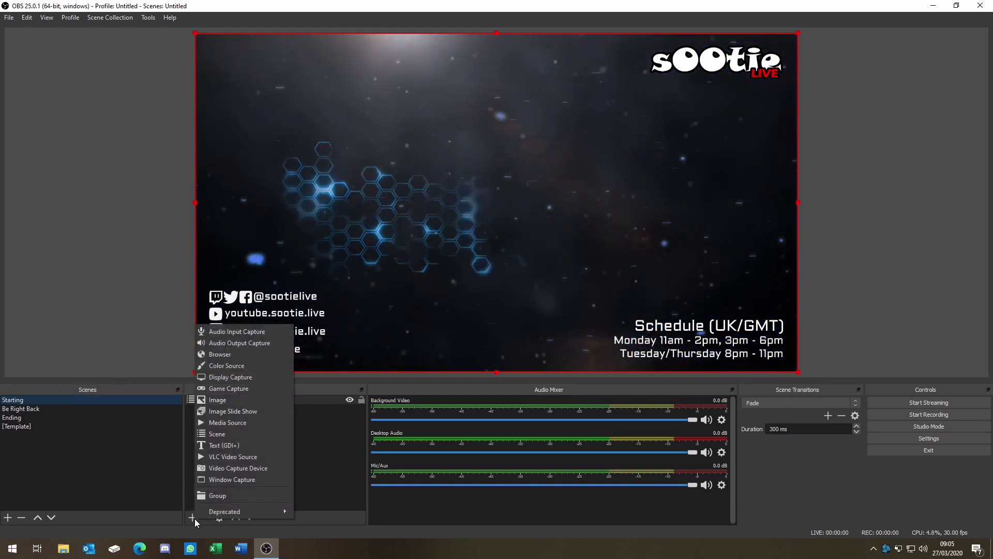
{"action": "left_click", "coordinate": [228, 422]}
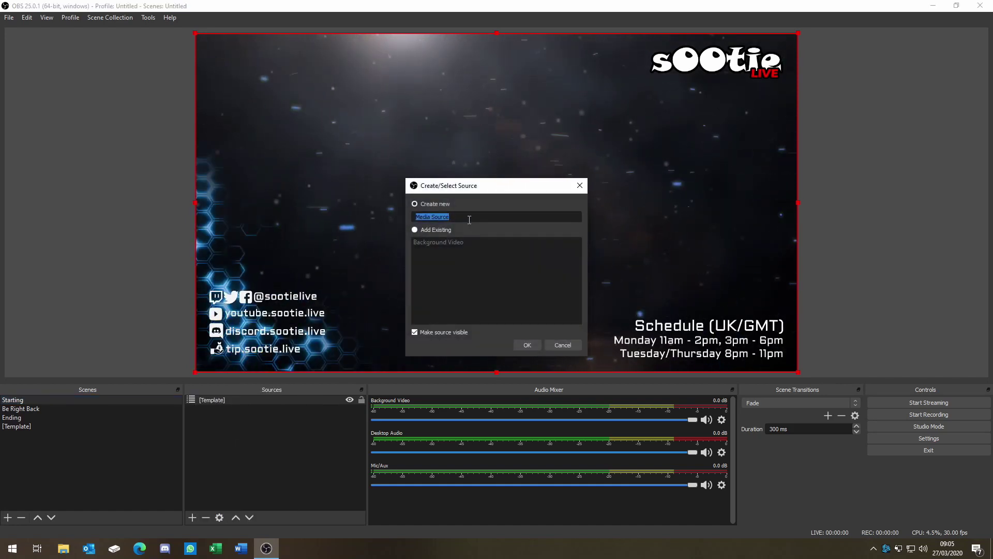
{"action": "type", "text": "Starting Text"}
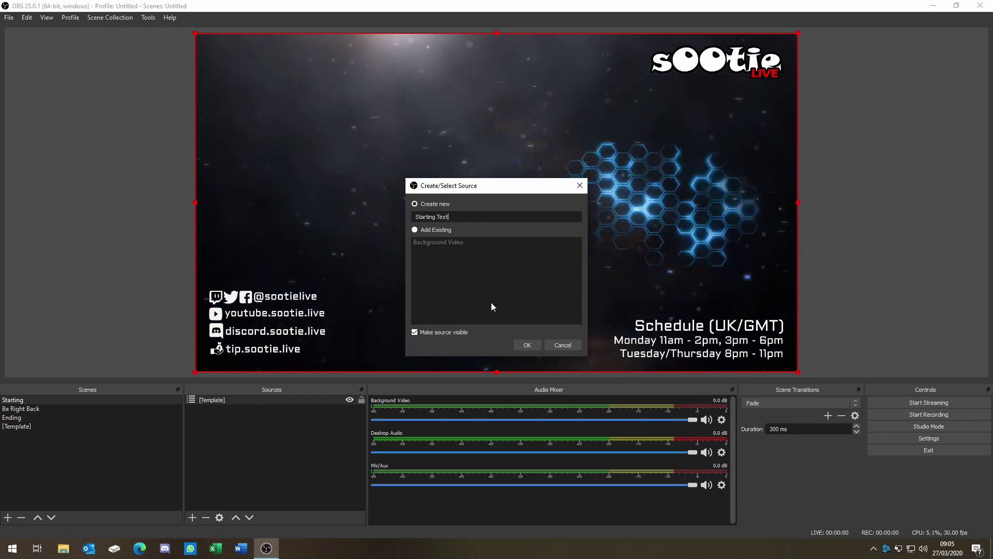
{"action": "left_click", "coordinate": [523, 344]}
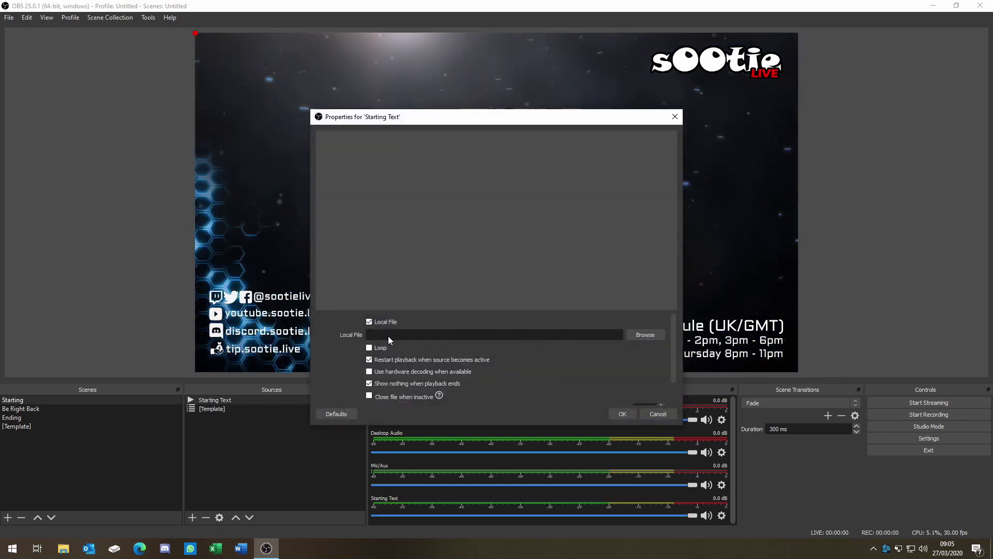
{"action": "left_click", "coordinate": [370, 347]}
{"action": "left_click", "coordinate": [369, 396]}
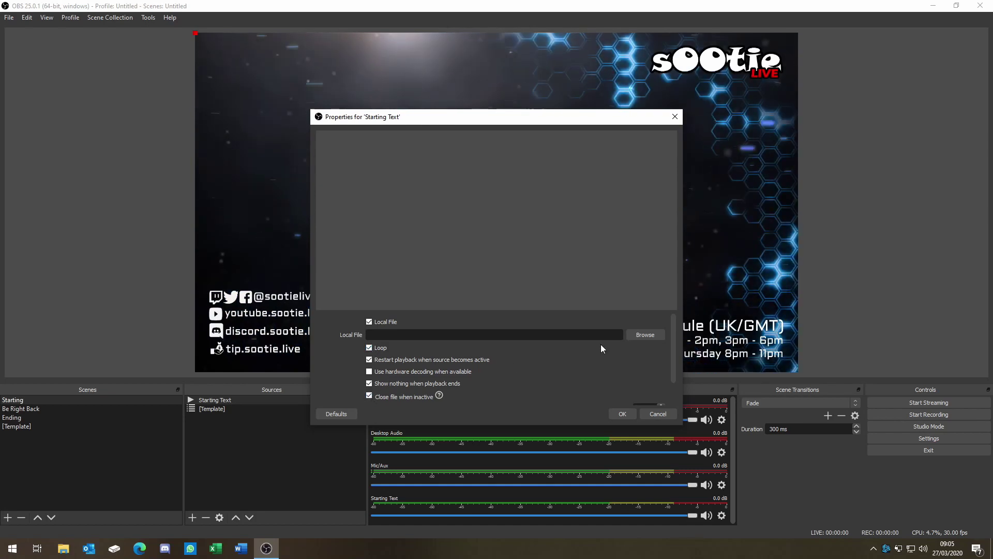
{"action": "left_click", "coordinate": [646, 334]}
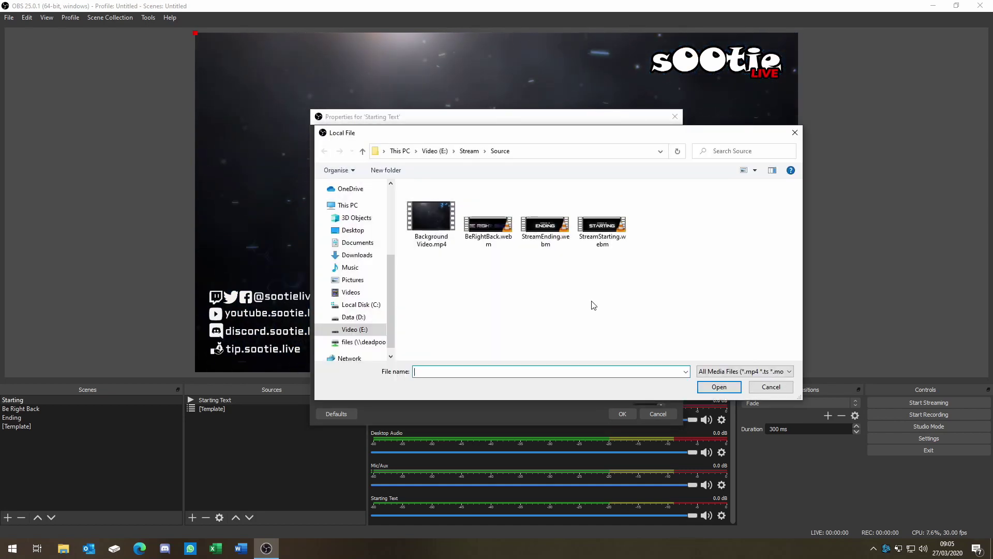
{"action": "left_click", "coordinate": [600, 237]}
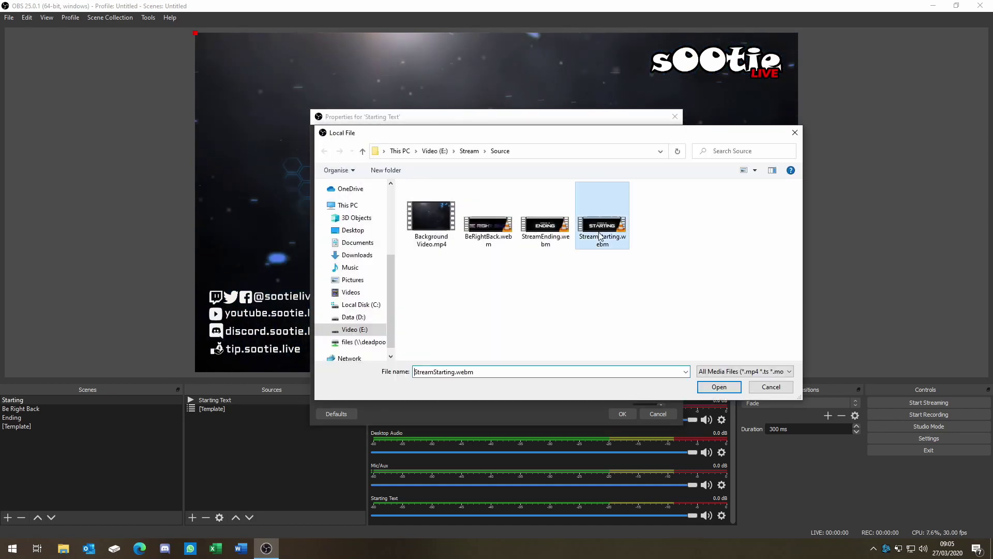
{"action": "left_click", "coordinate": [713, 389]}
{"action": "left_click", "coordinate": [623, 415]}
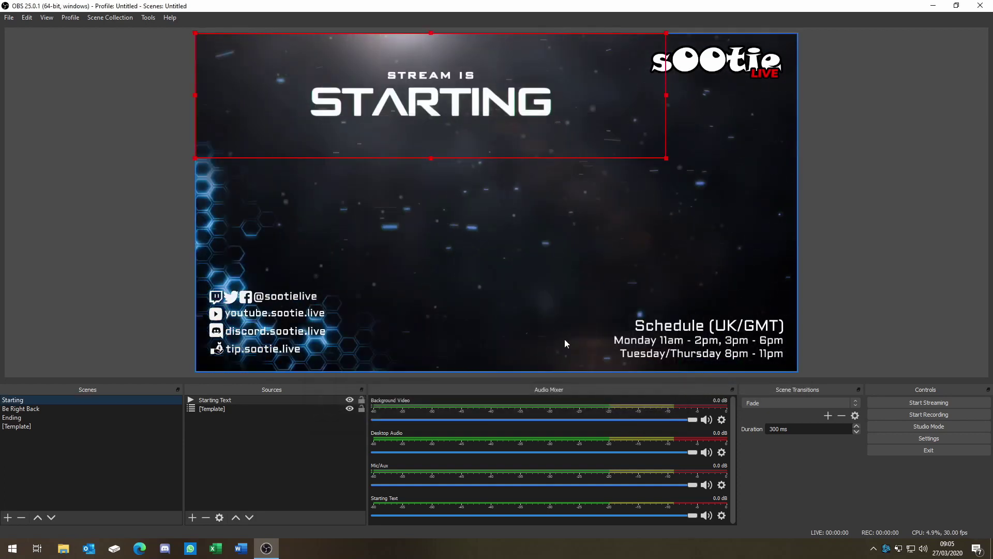
Center the Starting Text video on the screen.
{"action": "right_click", "coordinate": [452, 90]}
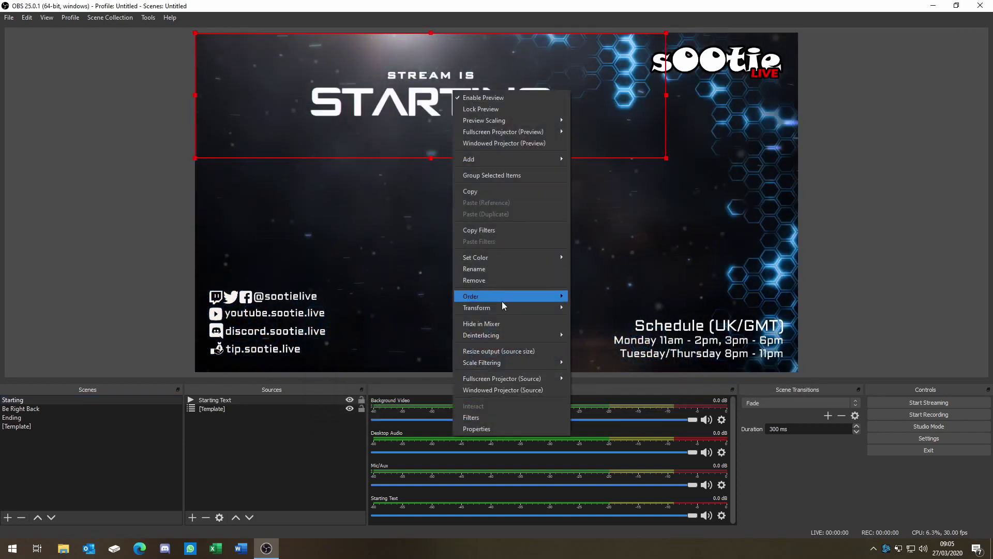
{"action": "mouse_move", "coordinate": [503, 309]}
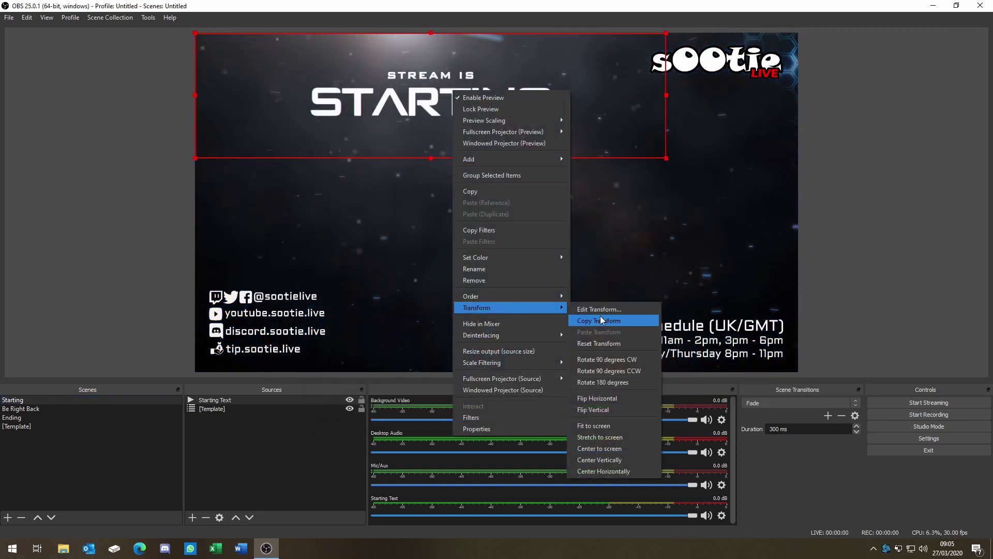
{"action": "left_click", "coordinate": [602, 449]}
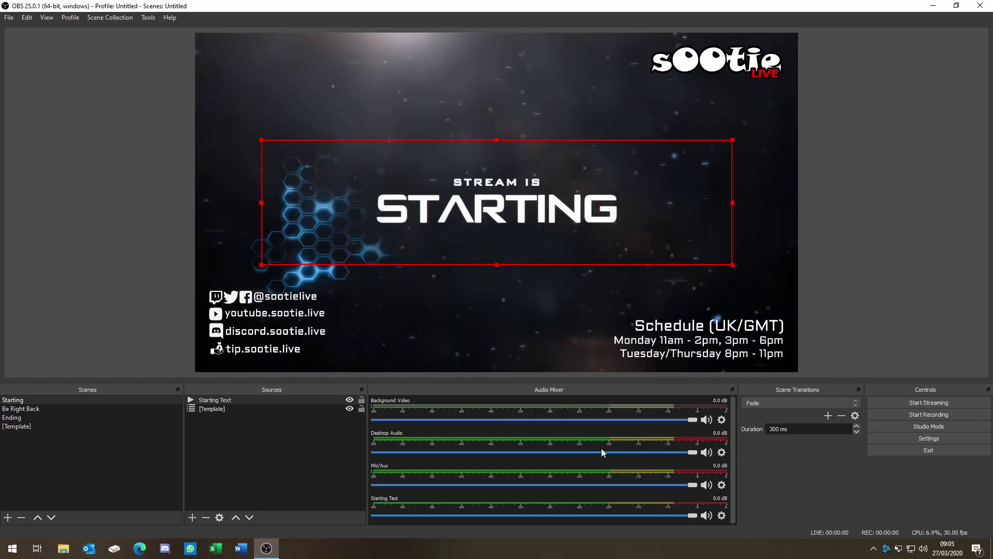
{"action": "left_click", "coordinate": [59, 409]}
Nest the existing [Template] scene in the Be Right Back scene.
{"action": "left_click", "coordinate": [193, 515]}
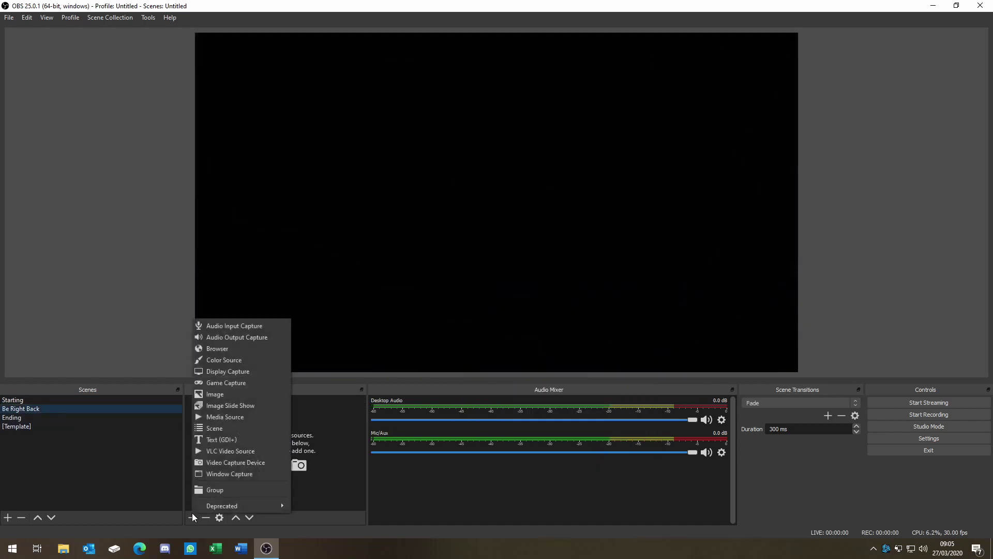
{"action": "left_click", "coordinate": [209, 429]}
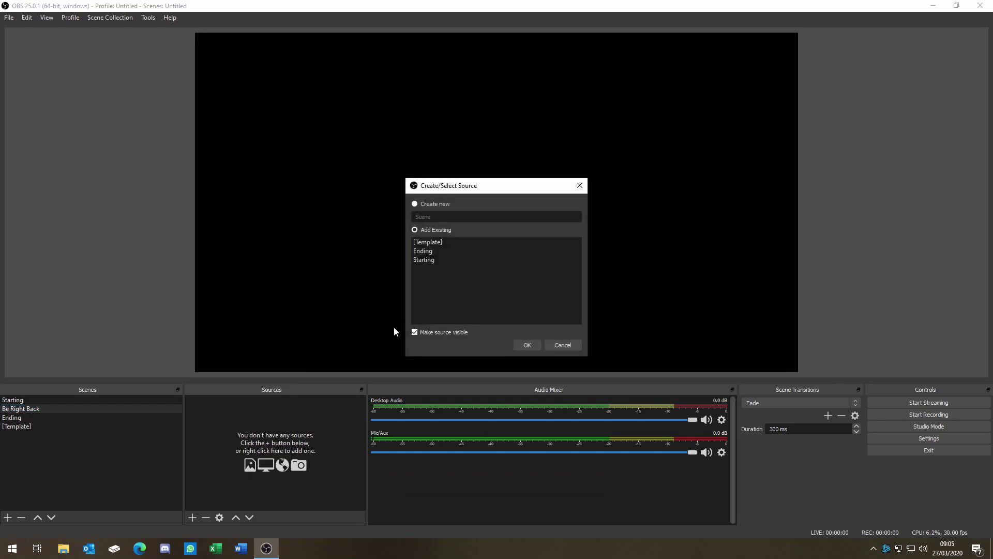
{"action": "left_click", "coordinate": [424, 241]}
{"action": "left_click", "coordinate": [535, 343]}
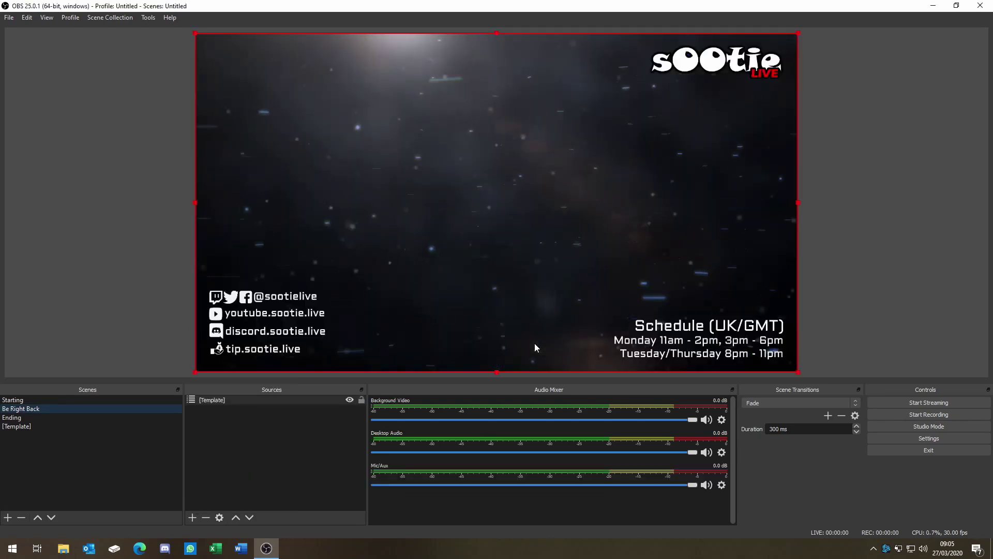
Add a Be Right Back Text media source looping BeRightBack.webm, closing the file when inactive.
{"action": "left_click", "coordinate": [193, 517]}
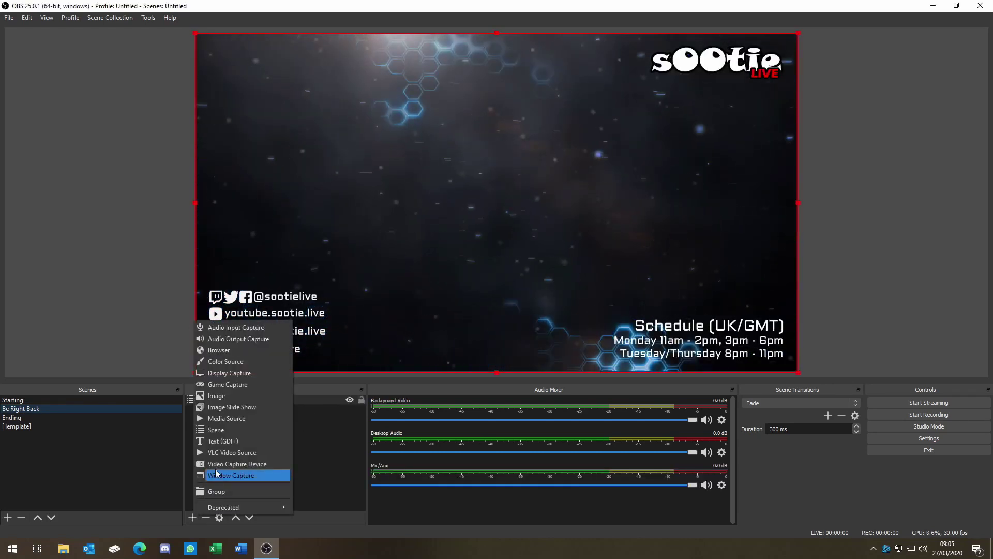
{"action": "left_click", "coordinate": [222, 474]}
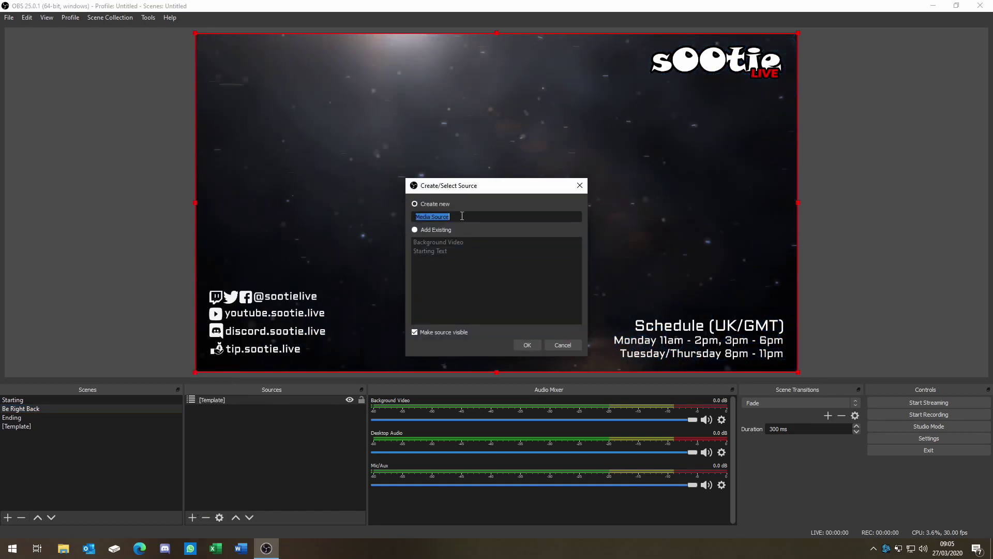
{"action": "type", "text": "Be Righ"}
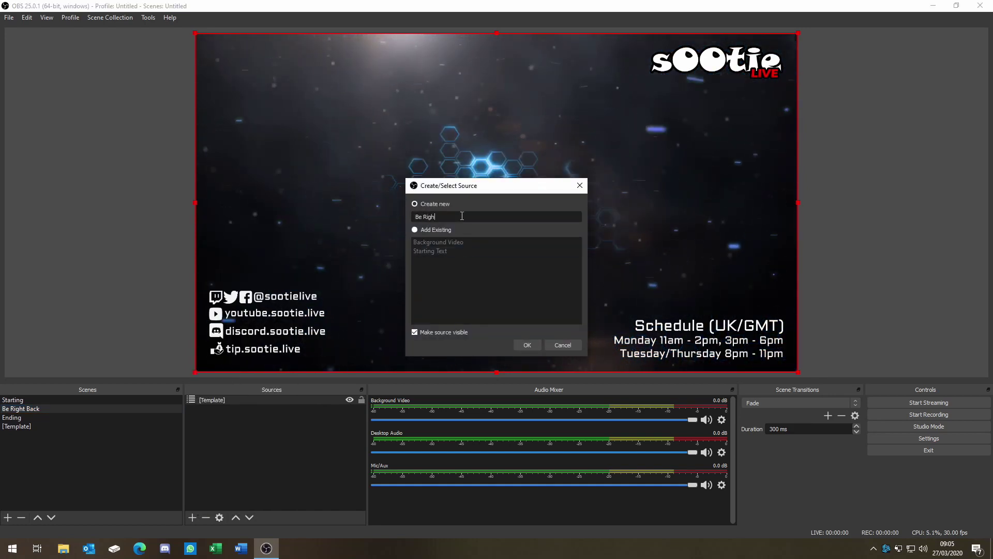
{"action": "type", "text": "t Back T"}
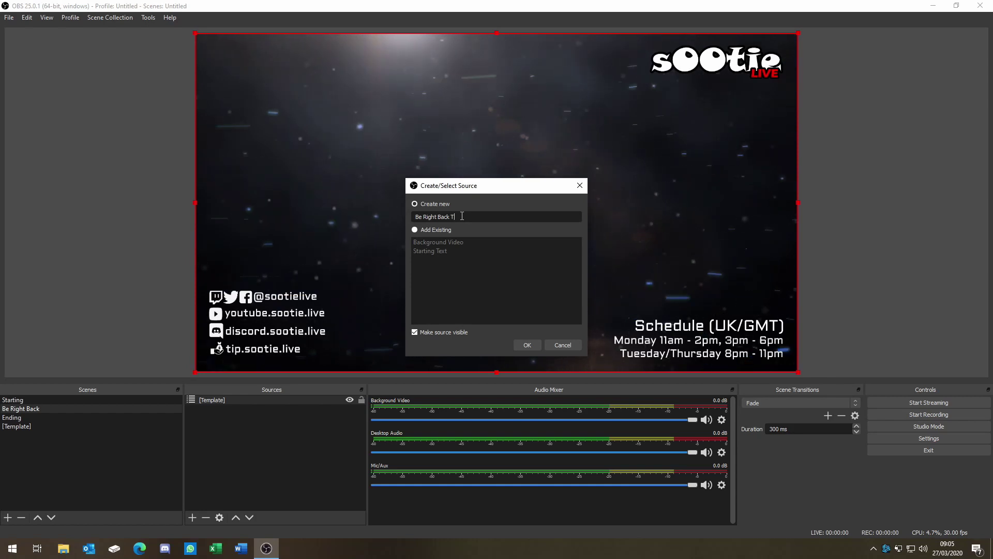
{"action": "type", "text": "ext"}
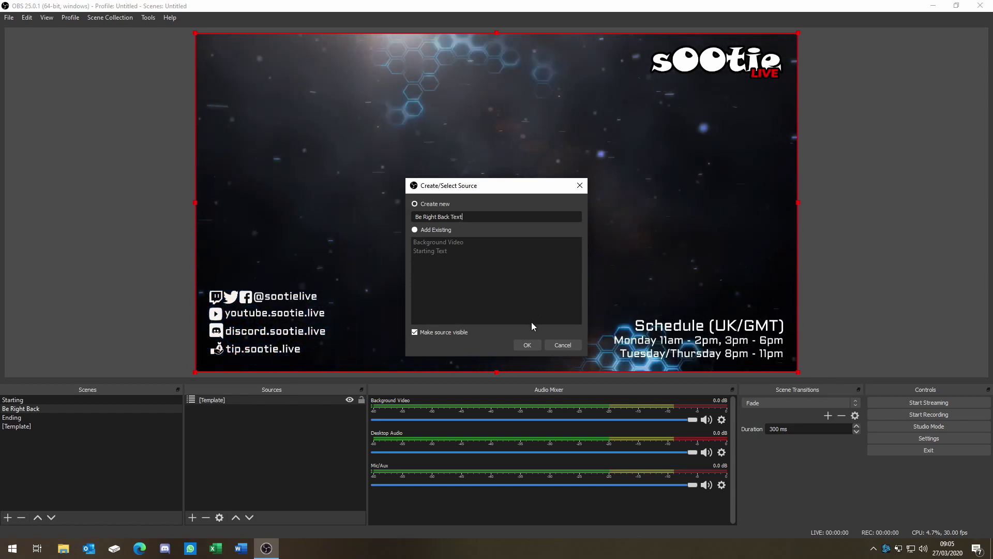
{"action": "left_click", "coordinate": [527, 344]}
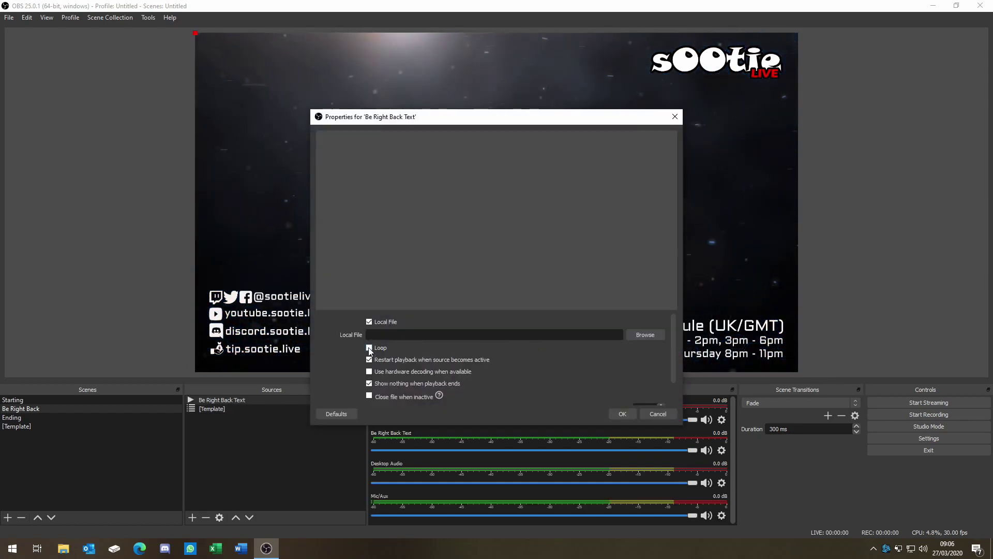
{"action": "left_click", "coordinate": [370, 372]}
{"action": "left_click", "coordinate": [371, 394]}
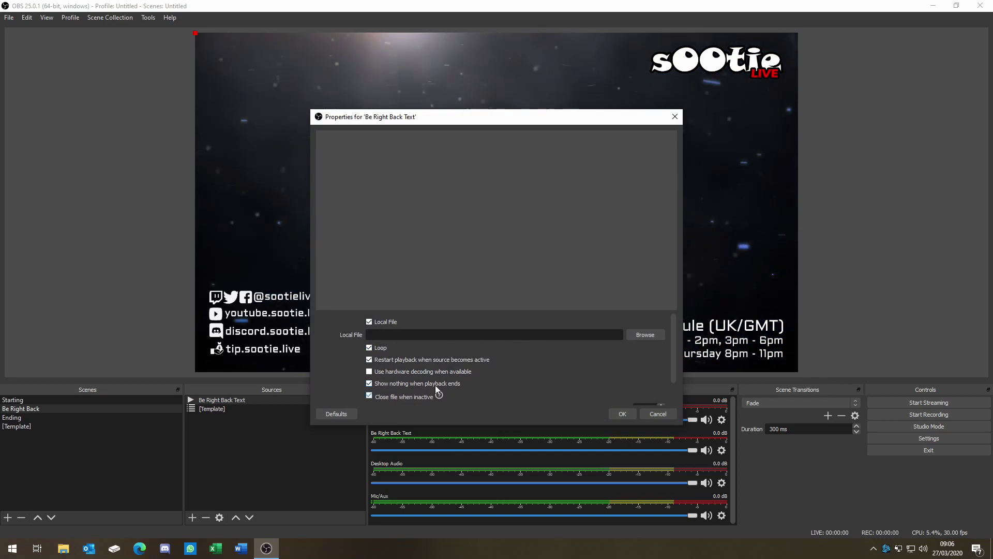
{"action": "left_click", "coordinate": [642, 337]}
{"action": "left_click", "coordinate": [489, 223]}
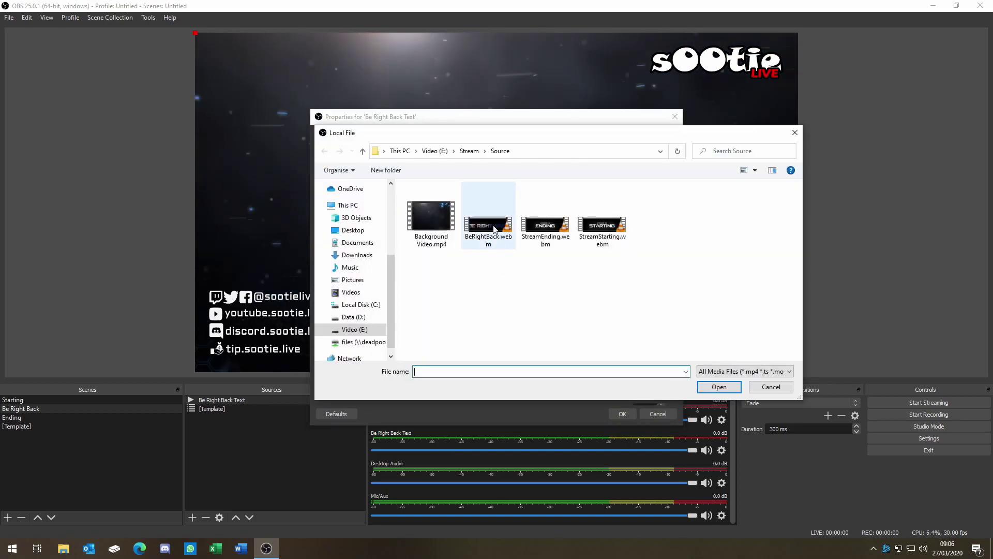
{"action": "left_click", "coordinate": [705, 386]}
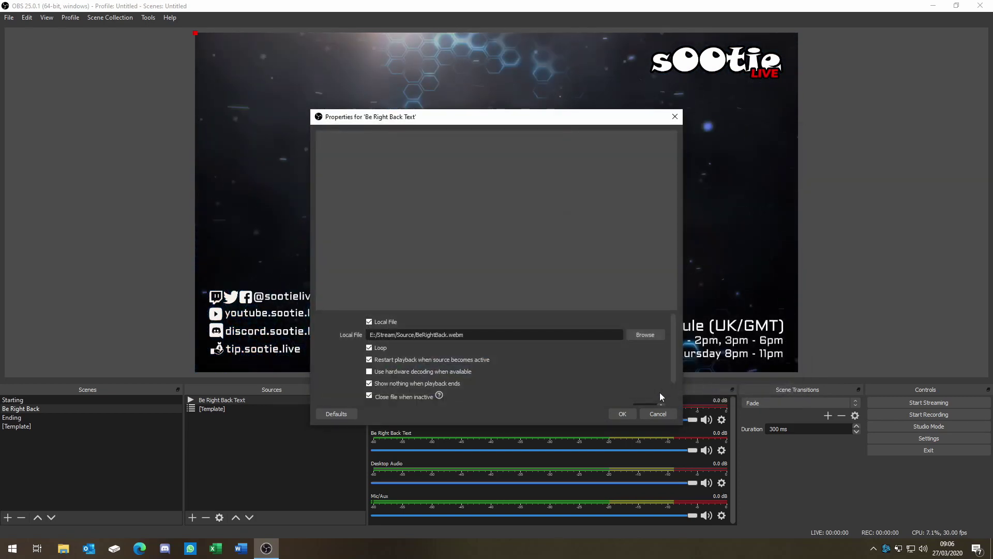
{"action": "left_click", "coordinate": [622, 414]}
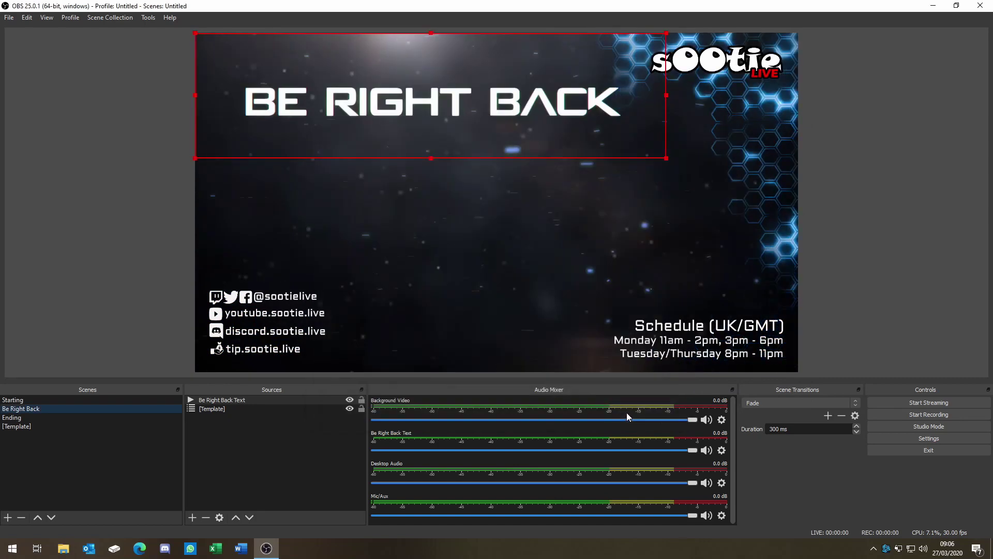
Center the Be Right Back Text video on the screen.
{"action": "right_click", "coordinate": [439, 114]}
{"action": "mouse_move", "coordinate": [497, 330]}
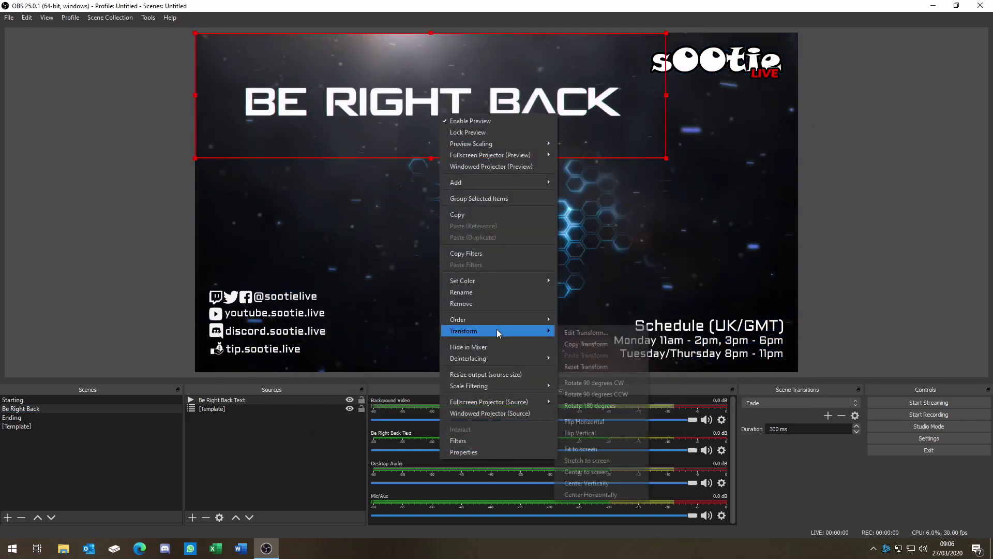
{"action": "left_click", "coordinate": [592, 470]}
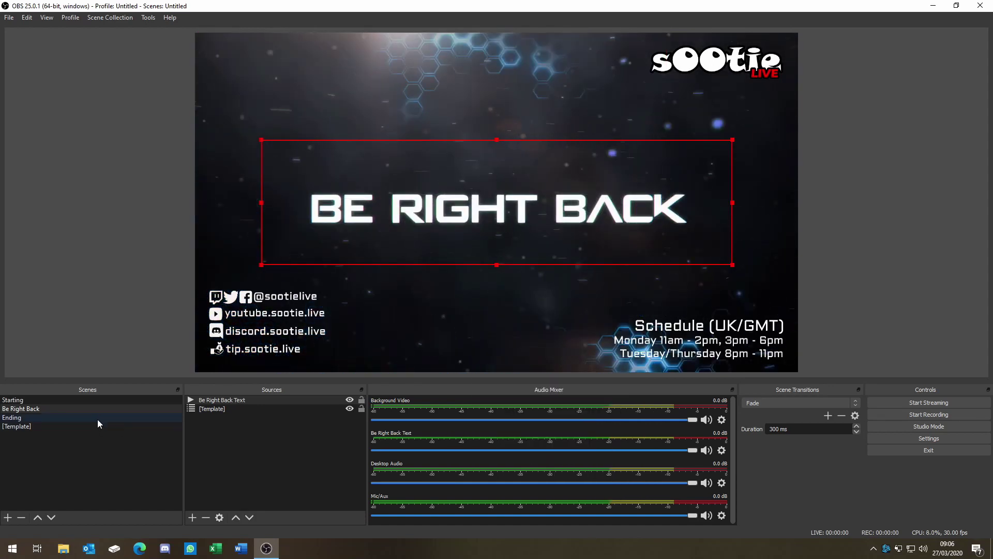
{"action": "left_click", "coordinate": [97, 418]}
Nest the existing [Template] scene in the Ending scene.
{"action": "left_click", "coordinate": [192, 518]}
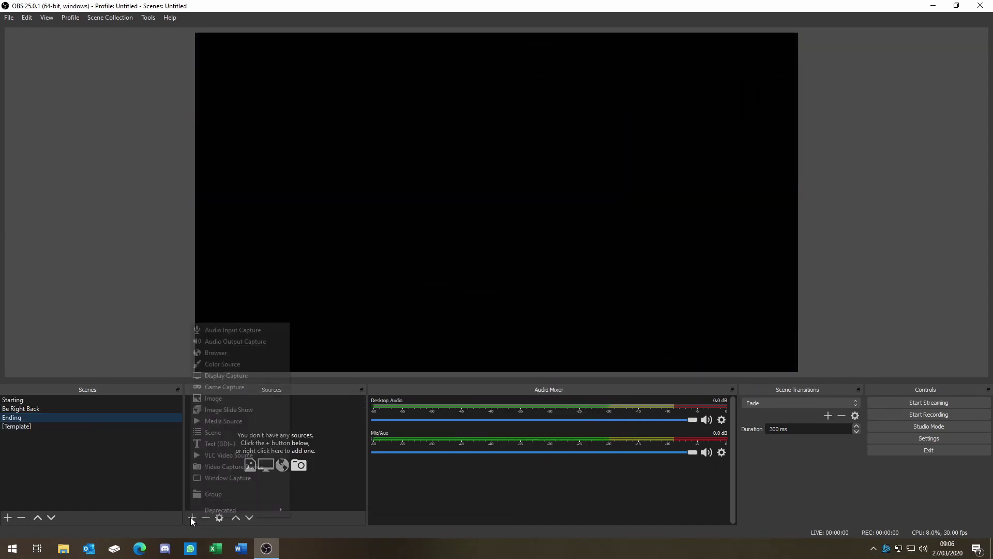
{"action": "left_click", "coordinate": [216, 433]}
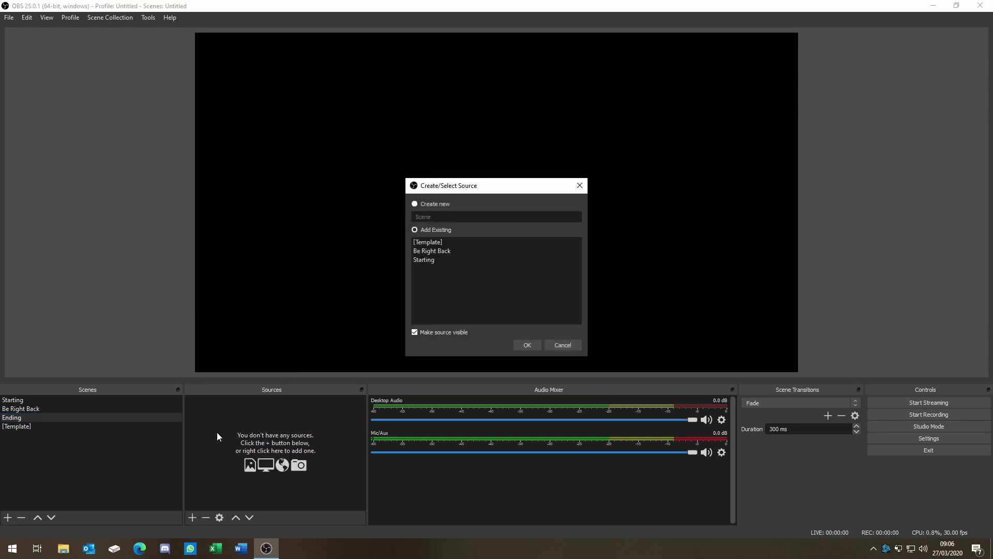
{"action": "left_click", "coordinate": [448, 243]}
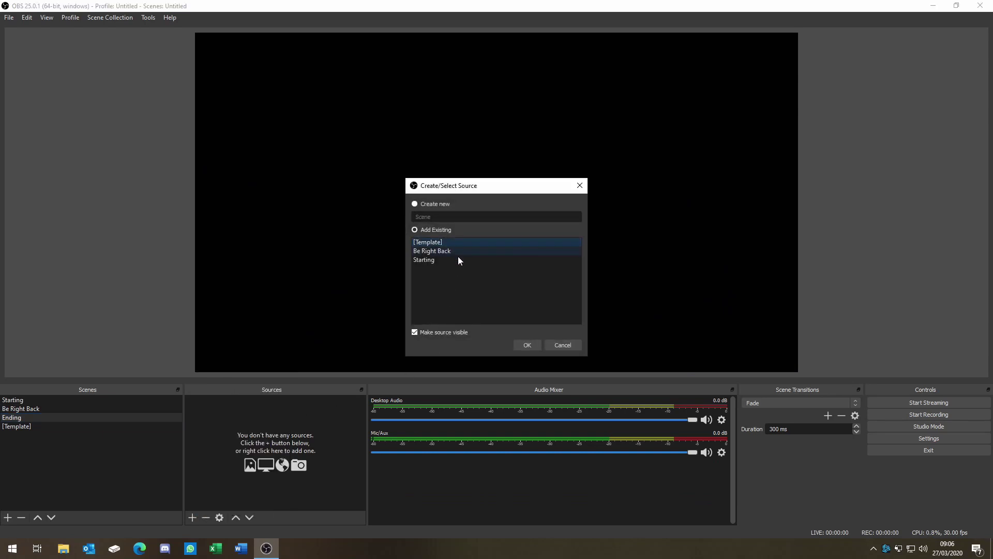
{"action": "left_click", "coordinate": [525, 346]}
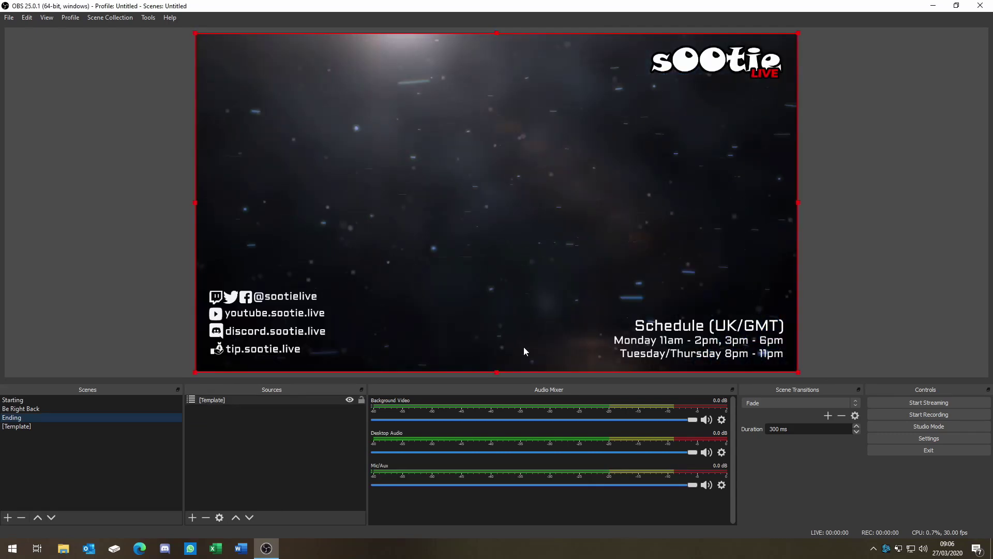
Add an Ending Text media source looping StreamEnding.webm.
{"action": "left_click", "coordinate": [195, 517]}
{"action": "left_click", "coordinate": [226, 421]}
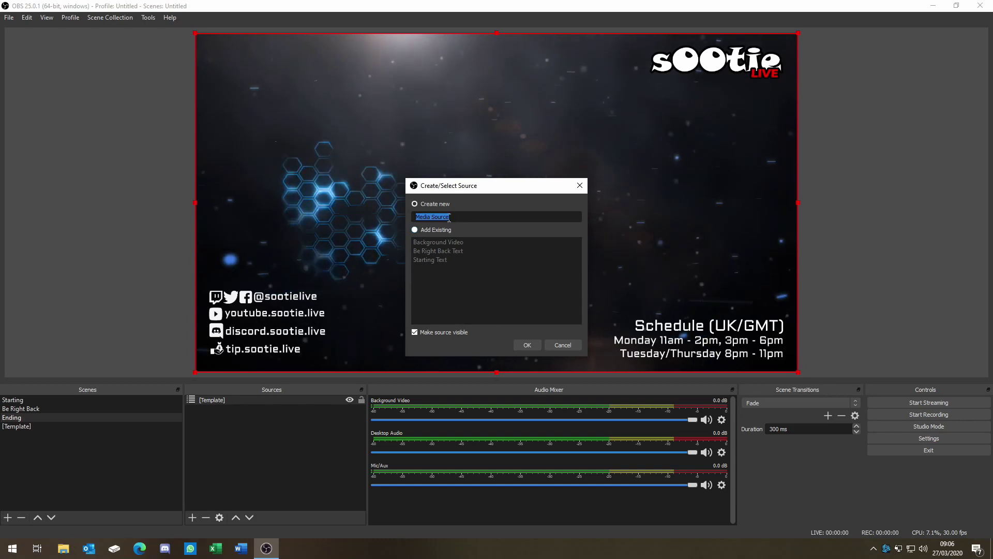
{"action": "type", "text": "Ending Text"}
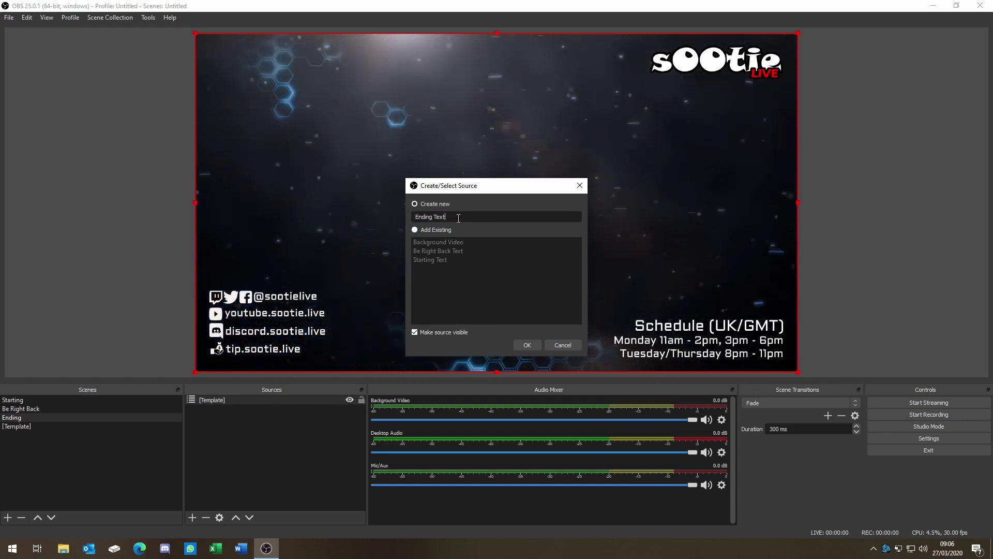
{"action": "left_click", "coordinate": [527, 345]}
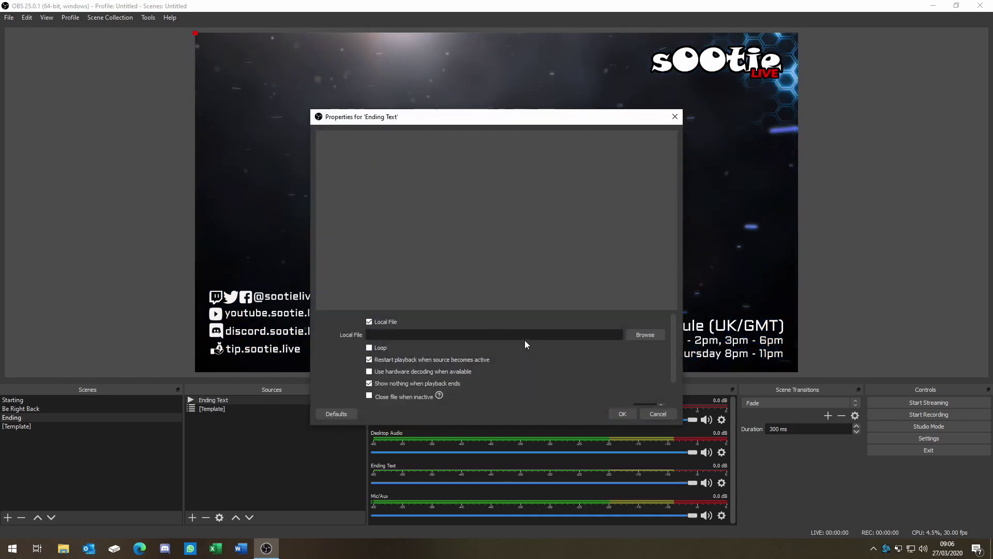
{"action": "left_click", "coordinate": [370, 348]}
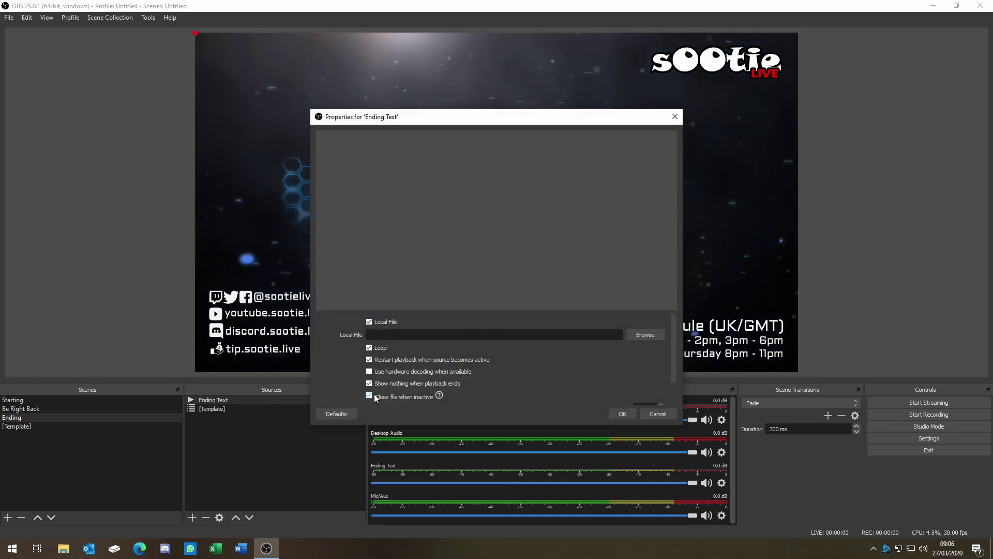
{"action": "left_click", "coordinate": [645, 335]}
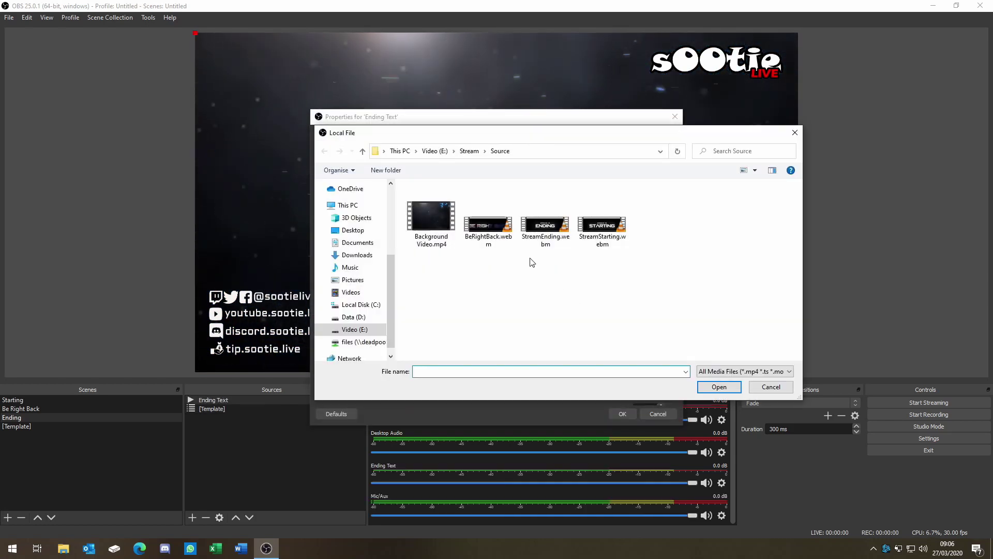
{"action": "left_click", "coordinate": [545, 227]}
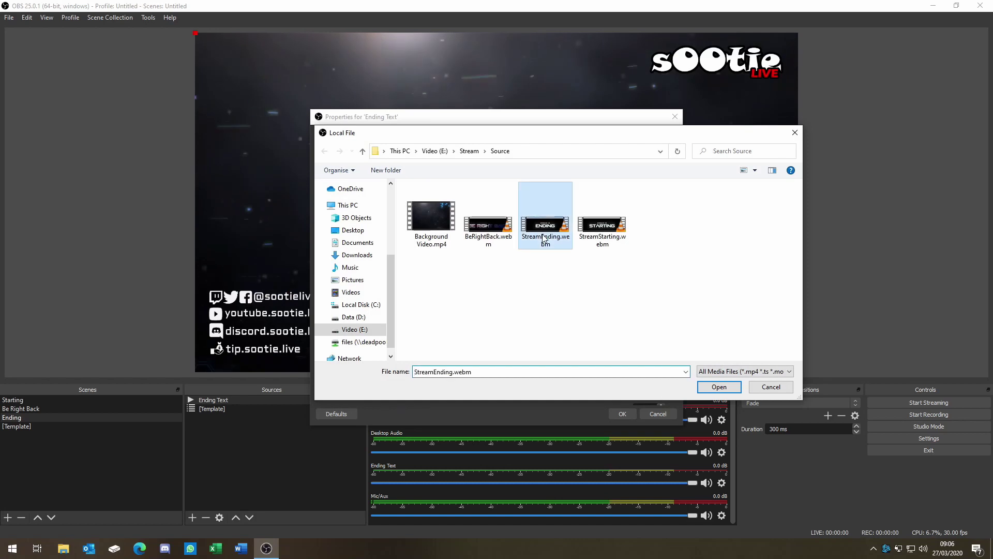
{"action": "left_click", "coordinate": [705, 387]}
{"action": "left_click", "coordinate": [622, 413]}
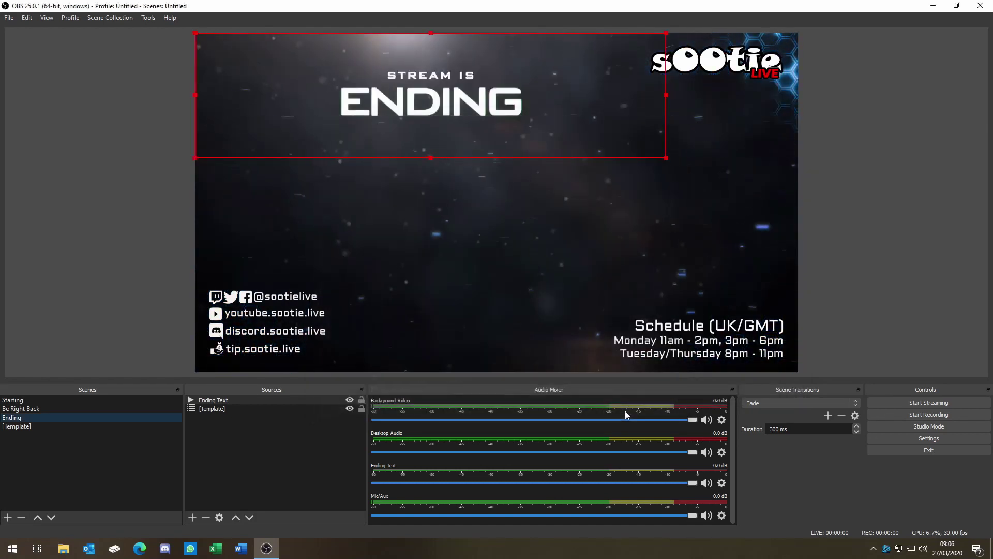
Center the Ending Text video on the screen.
{"action": "right_click", "coordinate": [458, 87]}
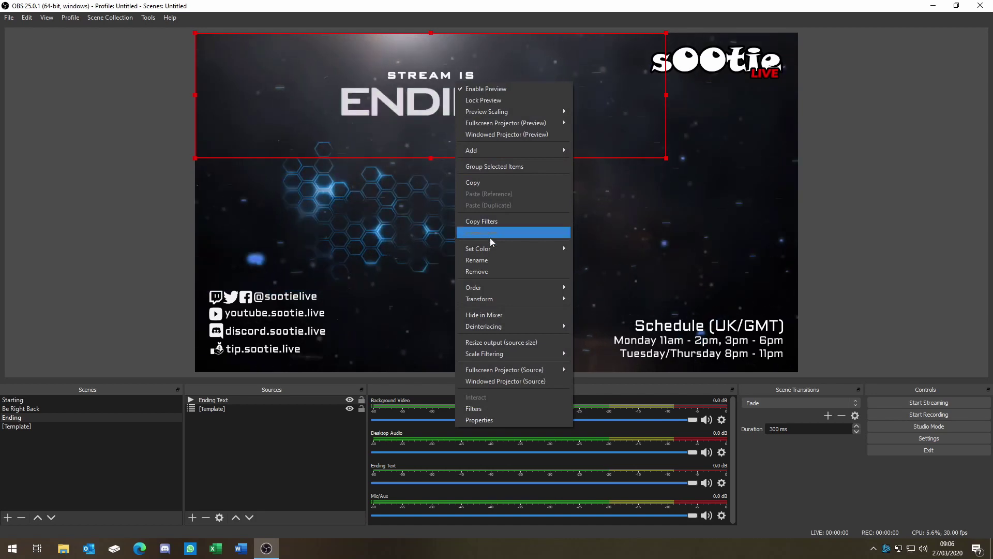
{"action": "mouse_move", "coordinate": [509, 299]}
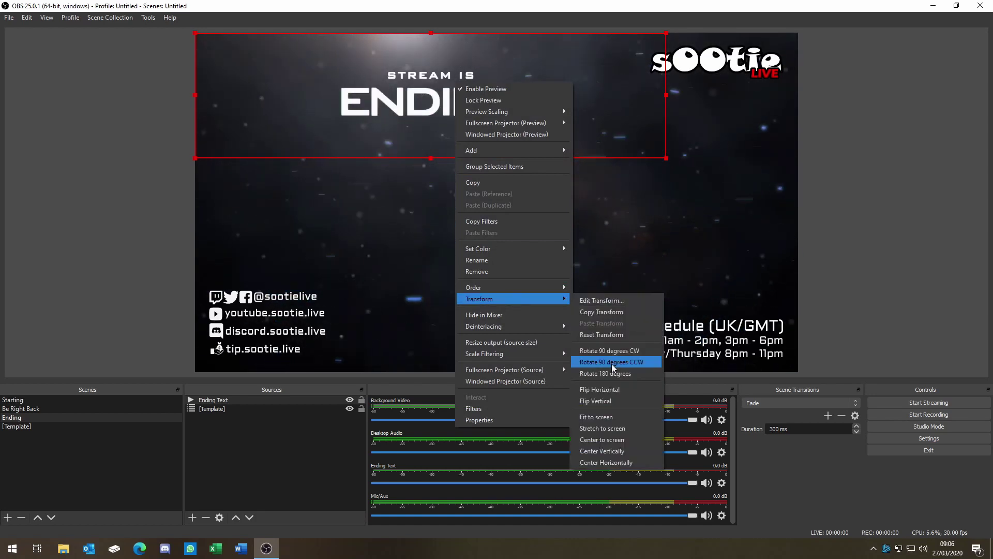
{"action": "left_click", "coordinate": [614, 439]}
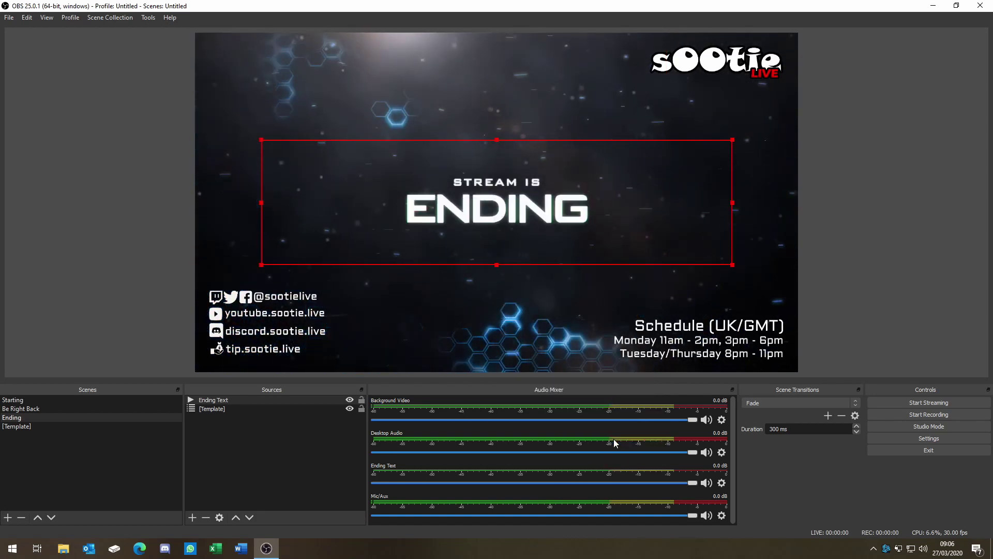
{"action": "left_click", "coordinate": [151, 281]}
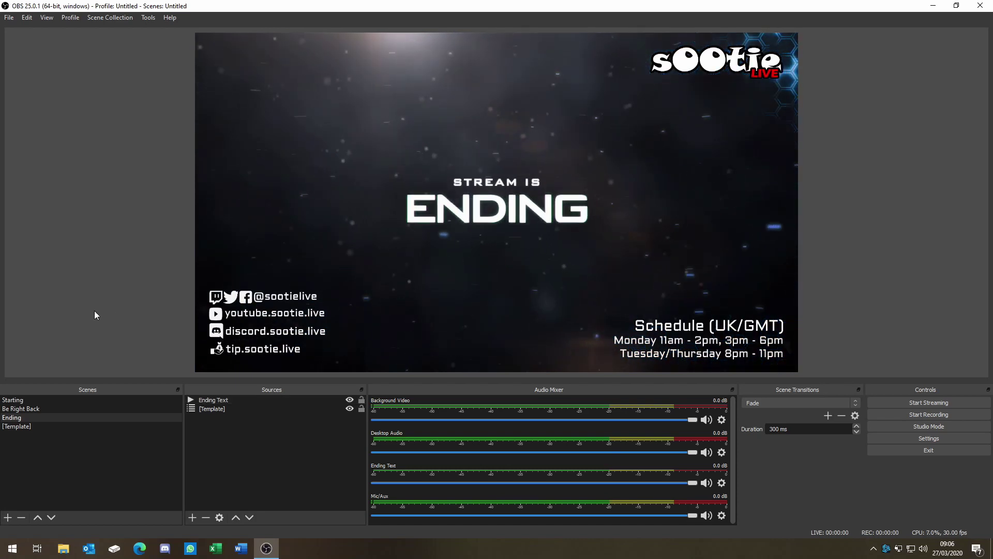
Preview the Starting, Be Right Back and Ending scenes one after another.
{"action": "left_click", "coordinate": [20, 400]}
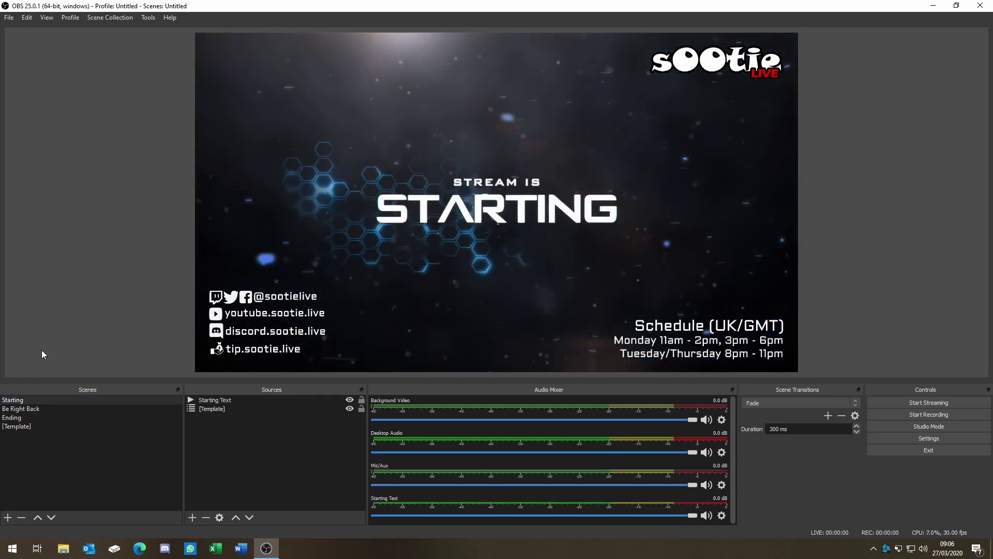
{"action": "left_click", "coordinate": [21, 408]}
{"action": "left_click", "coordinate": [29, 418]}
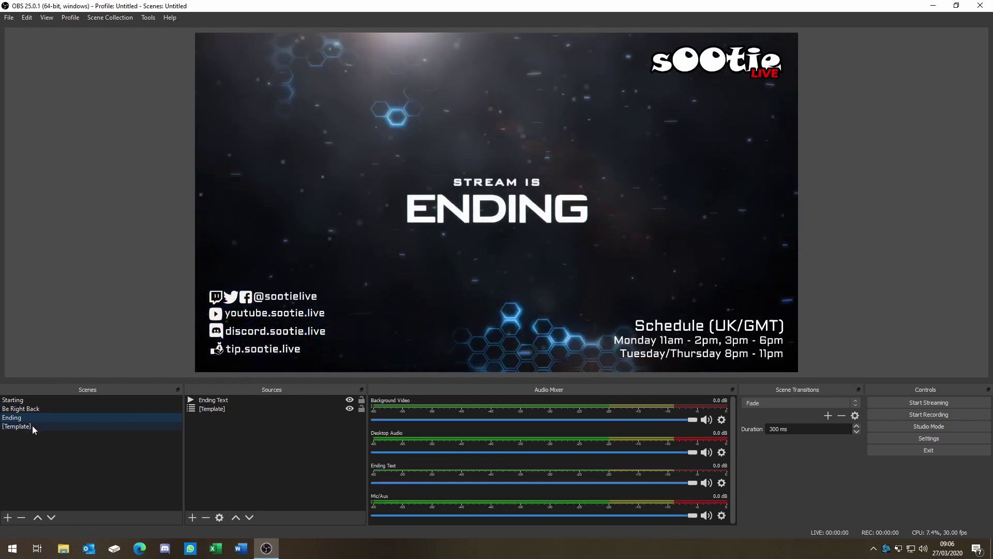
In the Template scene, drag the Logo from the top-right corner to the top-left corner.
{"action": "left_click", "coordinate": [32, 426]}
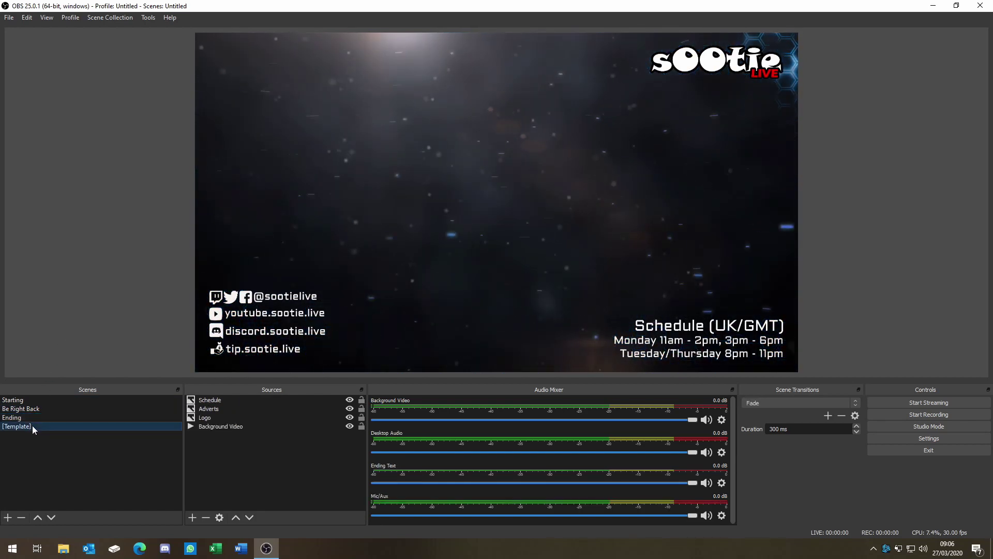
{"action": "left_click", "coordinate": [731, 70]}
{"action": "left_click_drag", "start_coordinate": [731, 70], "coordinate": [289, 70]}
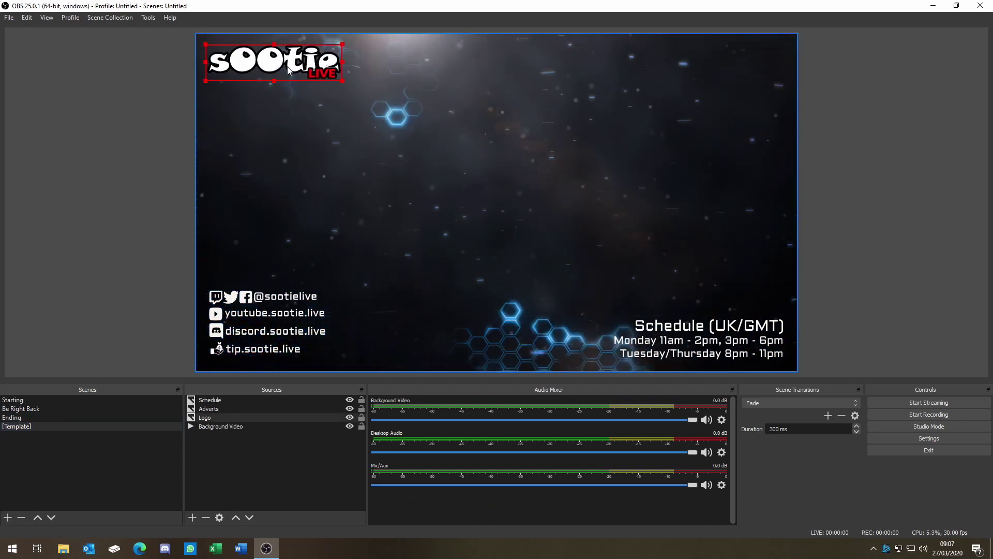
{"action": "left_click", "coordinate": [134, 78]}
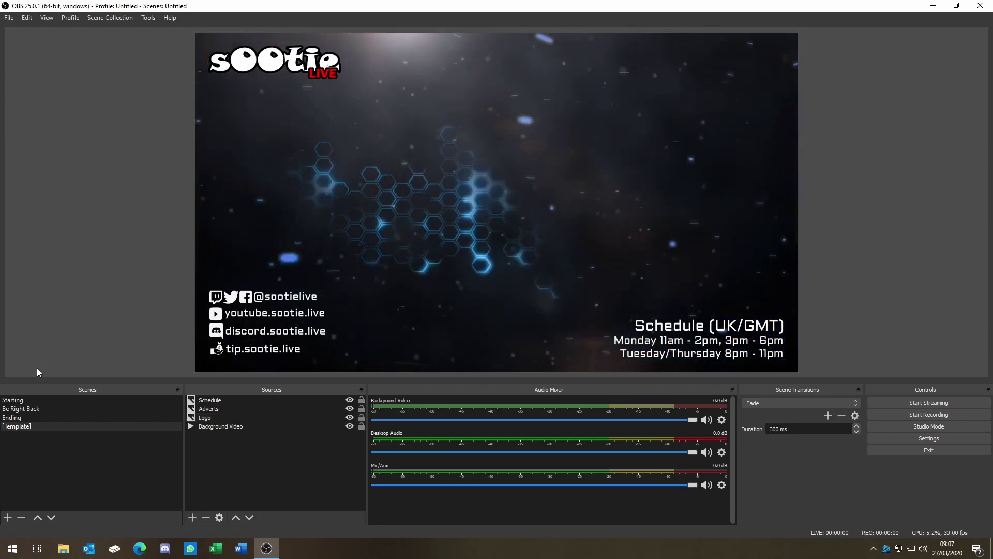